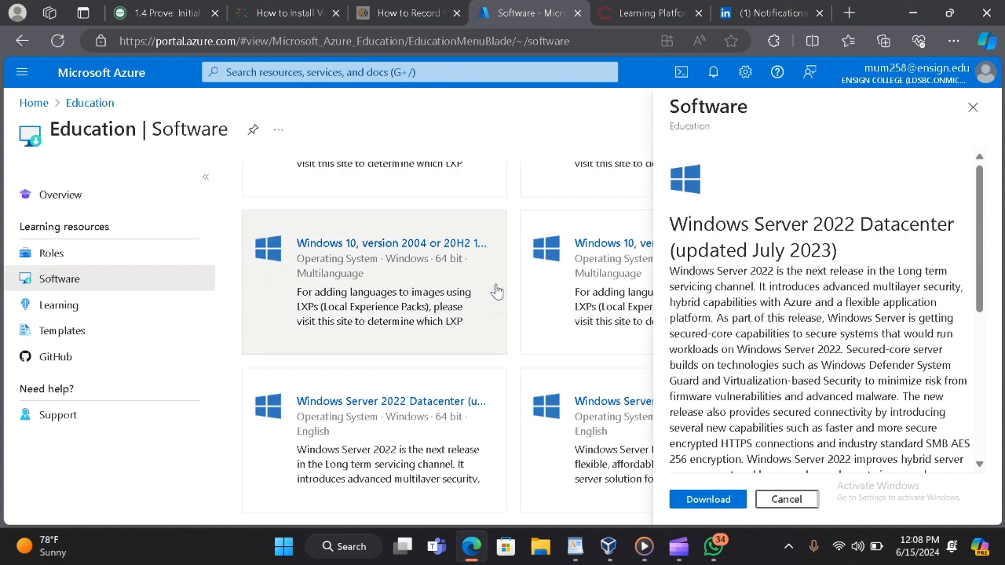
Step: Reveal the Windows Server 2022 Datacenter product key in Azure and bring up the WordPad note
scroll(717, 397, "down", 4)
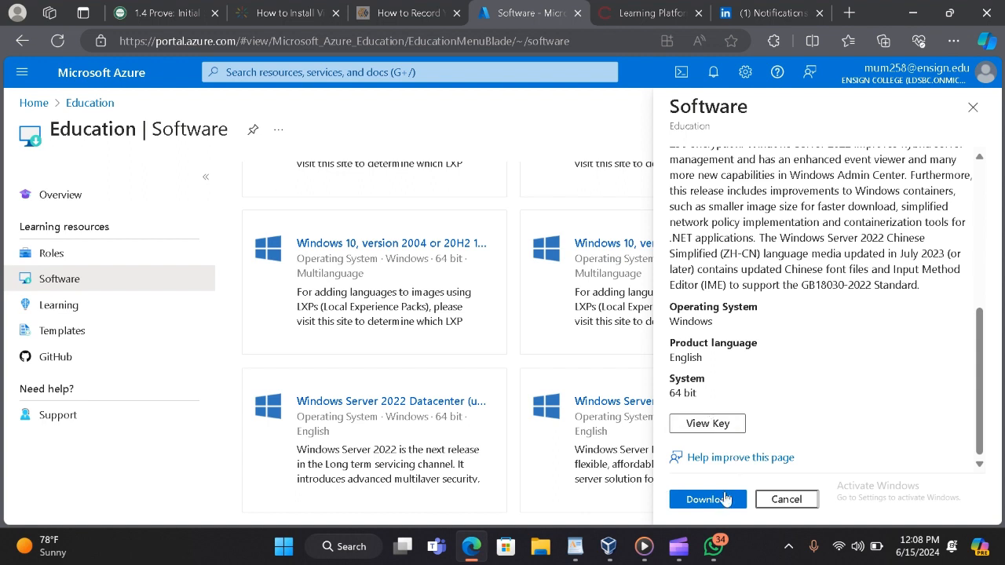
left_click(698, 423)
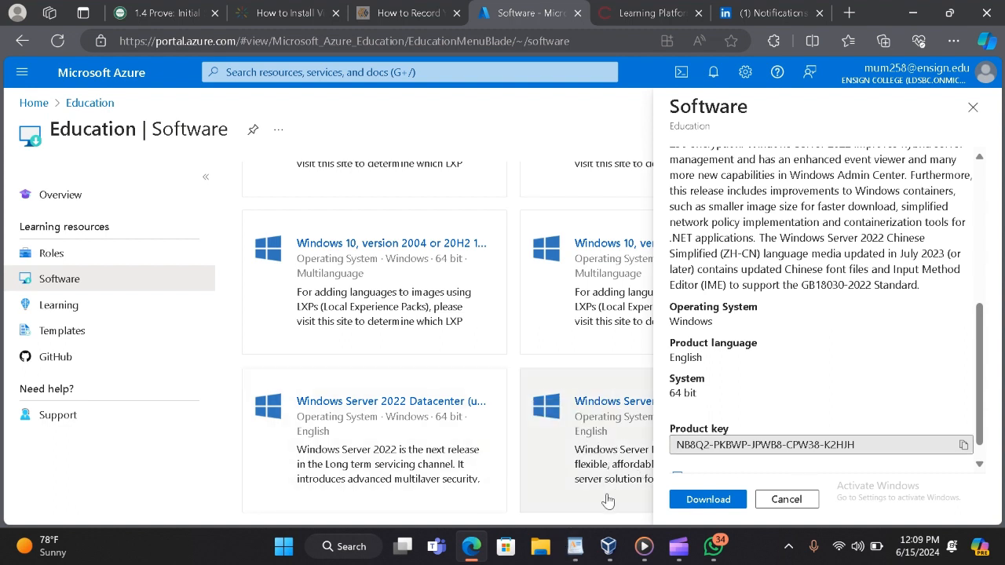
left_click(575, 546)
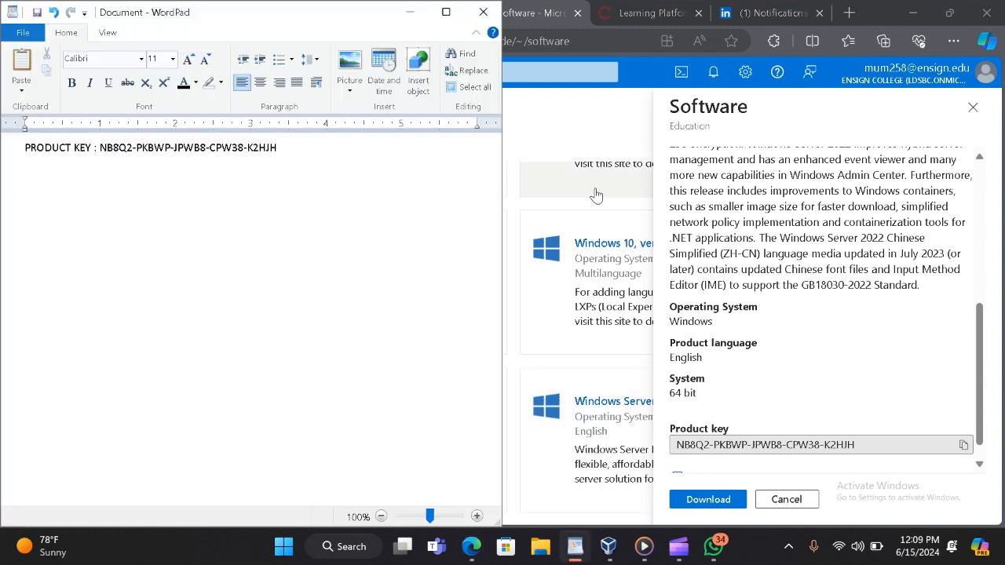
Step: Glance back at the Azure software page, then bring VirtualBox Manager forward
left_click(547, 214)
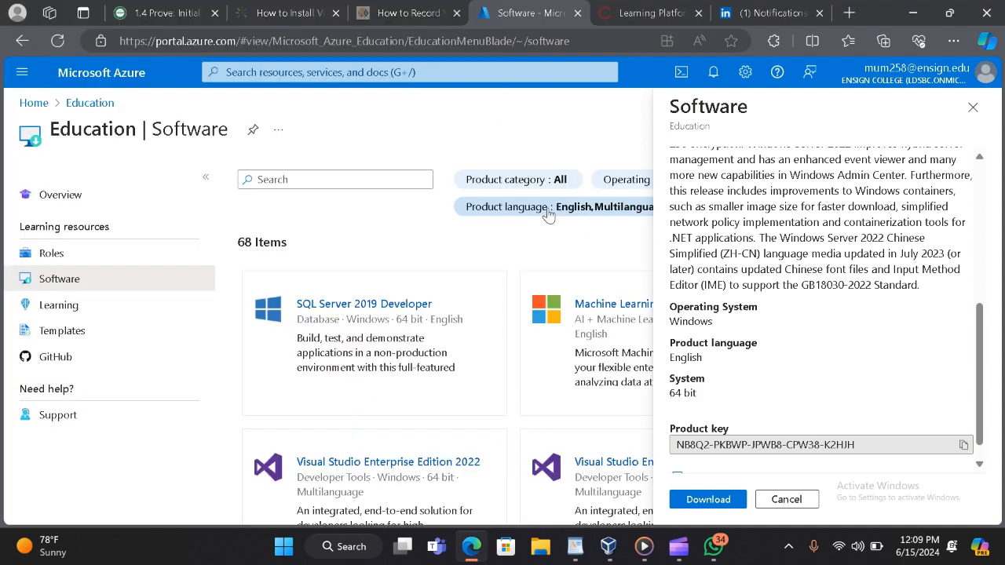
left_click(609, 546)
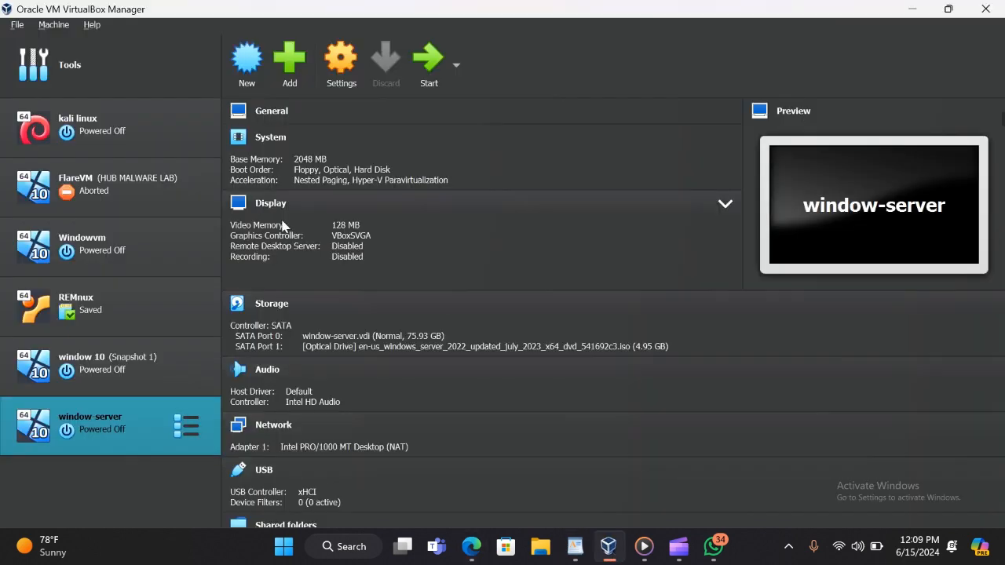
Step: Start a new VM named 'server 2022' with Windows 2019 (64-bit) as the version
left_click(246, 71)
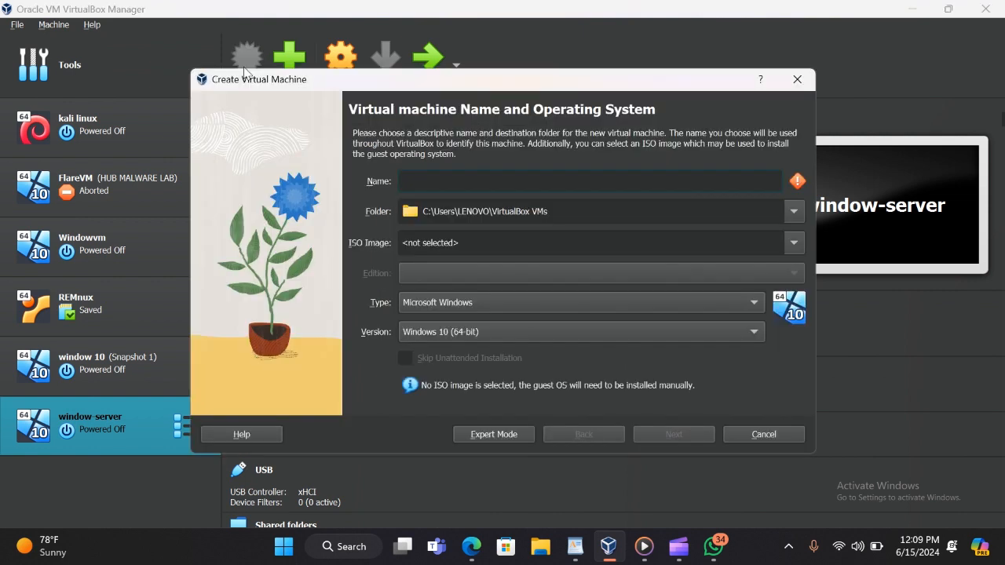
type("server 202")
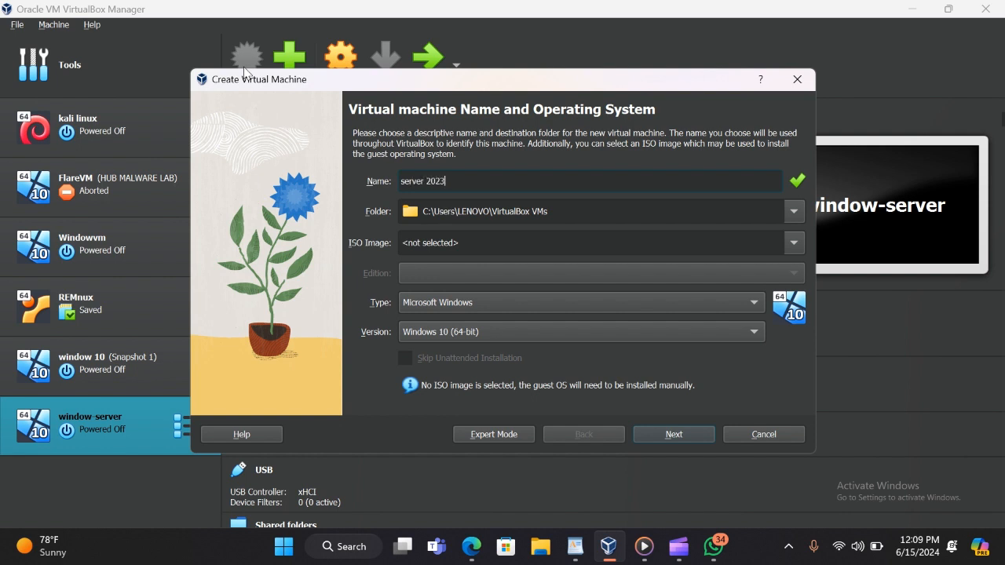
type("2")
left_click(753, 333)
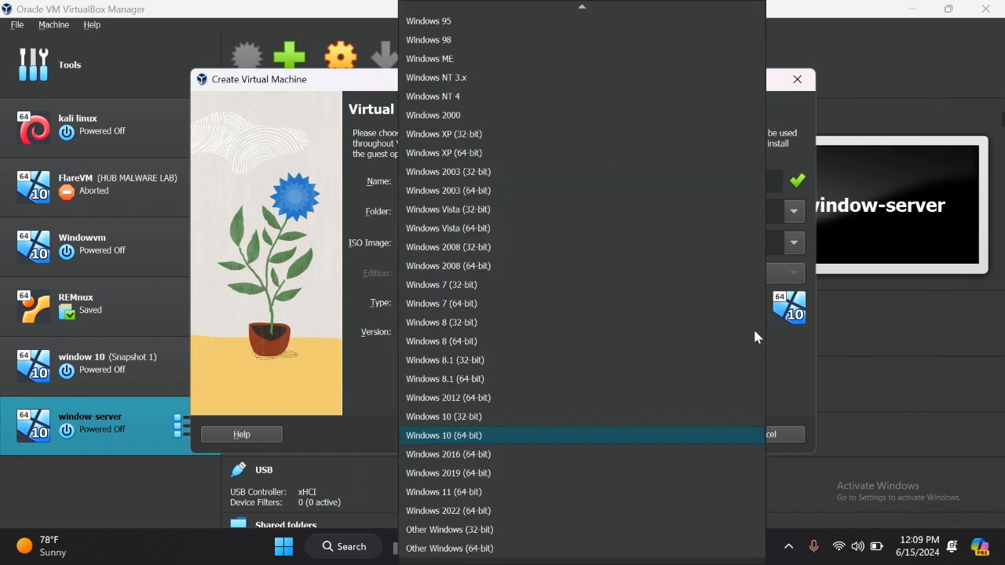
left_click(541, 471)
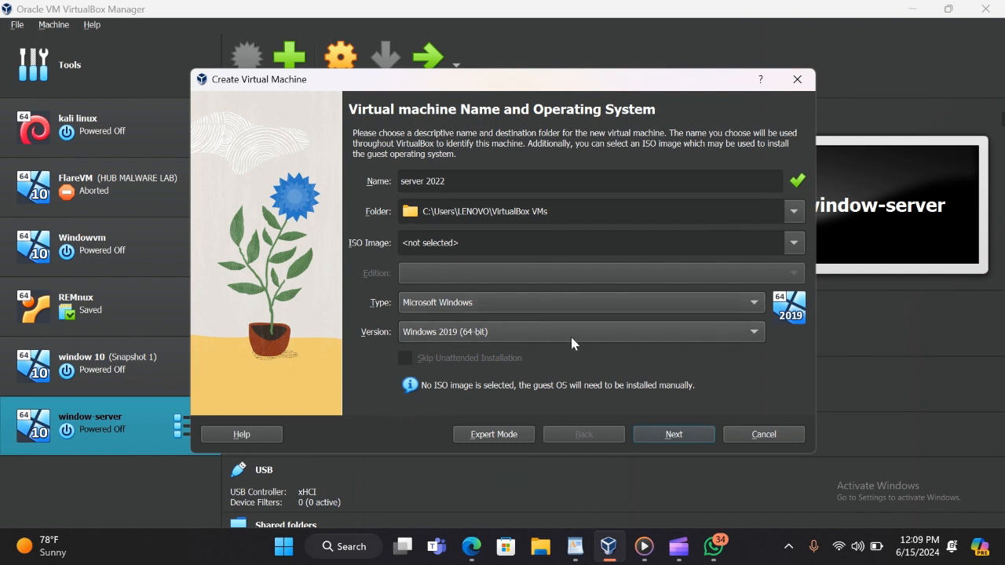
Step: Dismiss the existing-folder error and rename the machine to server1, then continue
left_click(679, 433)
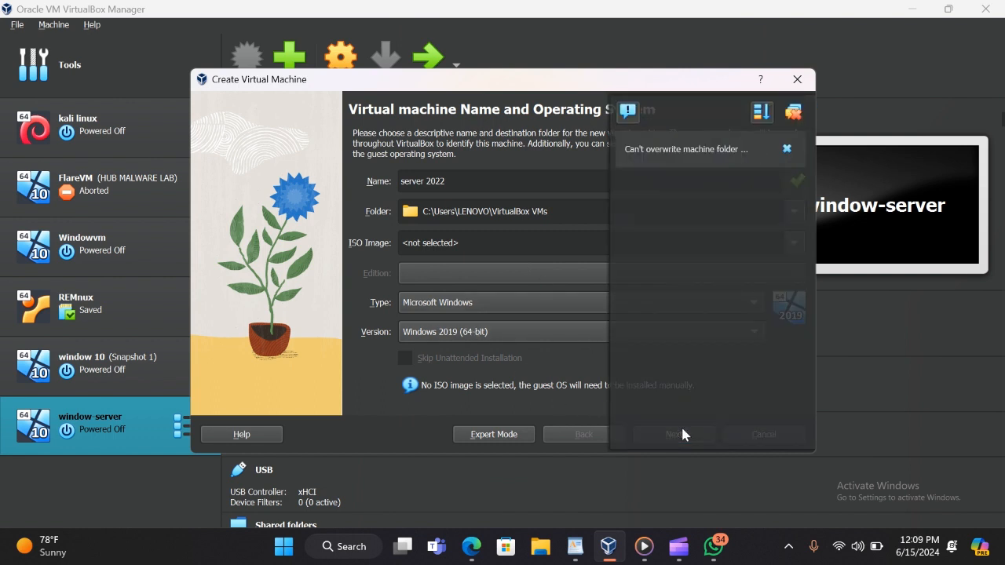
left_click(787, 150)
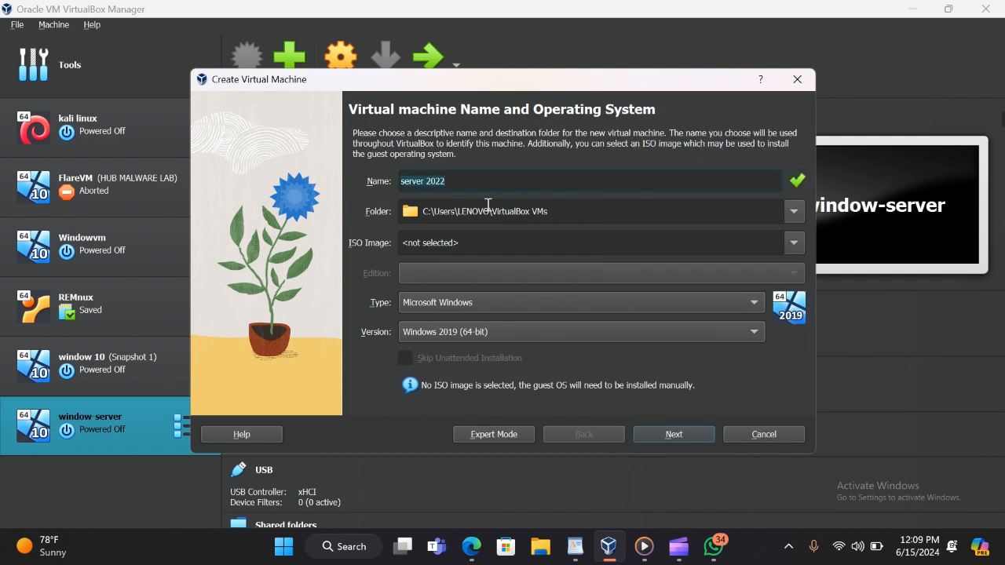
left_click(451, 185)
key("BackSpace")
key("BackSpace")
key("BackSpace")
key("BackSpace")
key("BackSpace")
key("BackSpace")
key("BackSpace")
key("BackSpace")
key("BackSpace")
key("BackSpace")
key("BackSpace")
type("se")
key("BackSpace")
type("server")
key("BackSpace")
key("BackSpace")
type("e")
key("Right")
key("Right")
key("Right")
key("Right")
type("1")
left_click(675, 435)
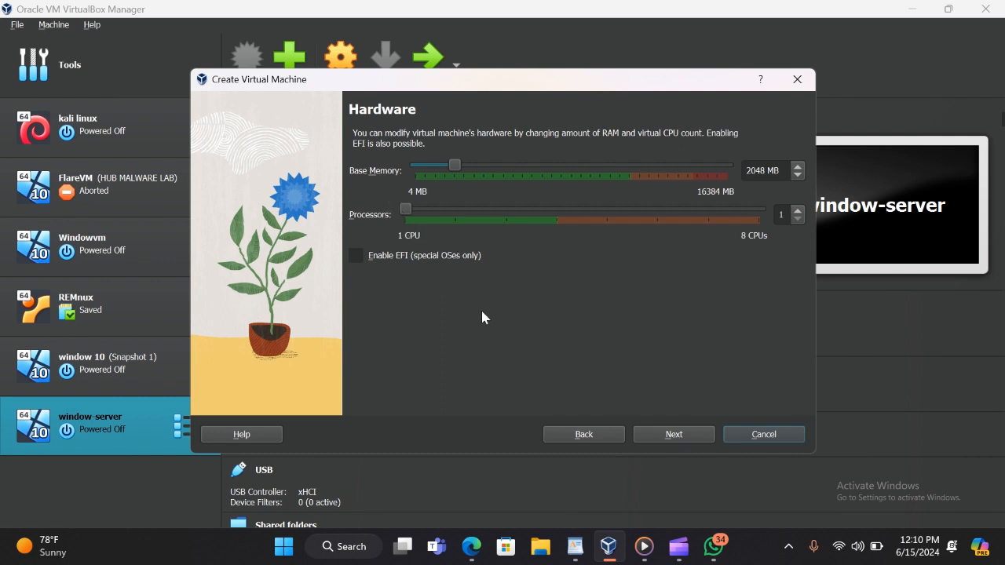
Step: Keep 2048 MB memory and 1 CPU, set a 76 GB virtual disk, and create server1
left_click(663, 435)
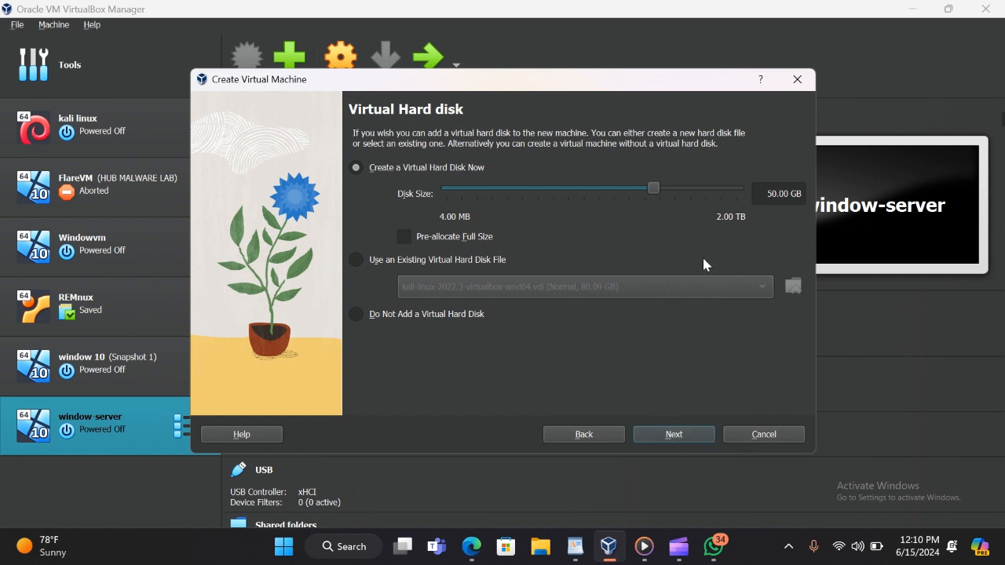
left_click(663, 192)
left_click(662, 190)
left_click(680, 441)
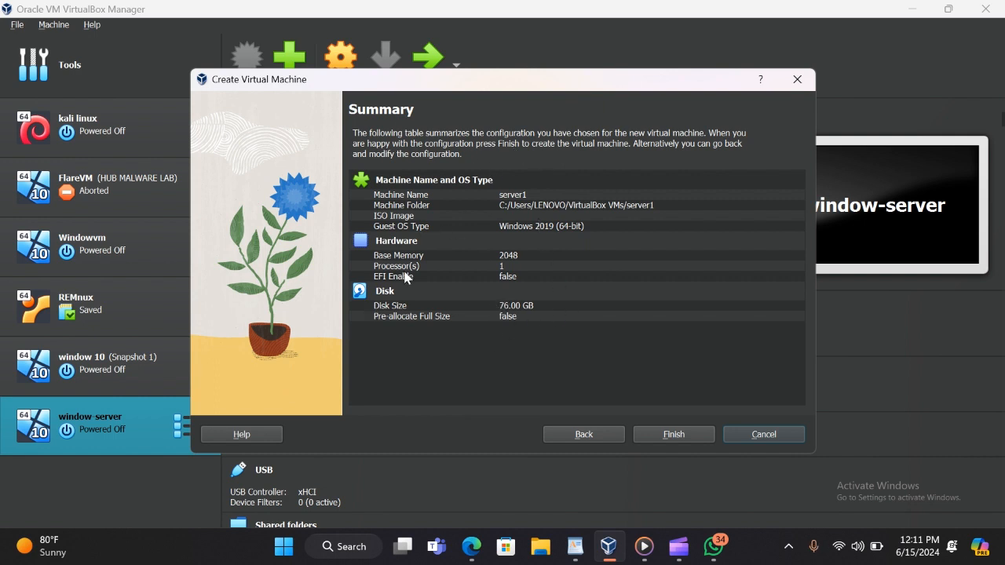
left_click(667, 434)
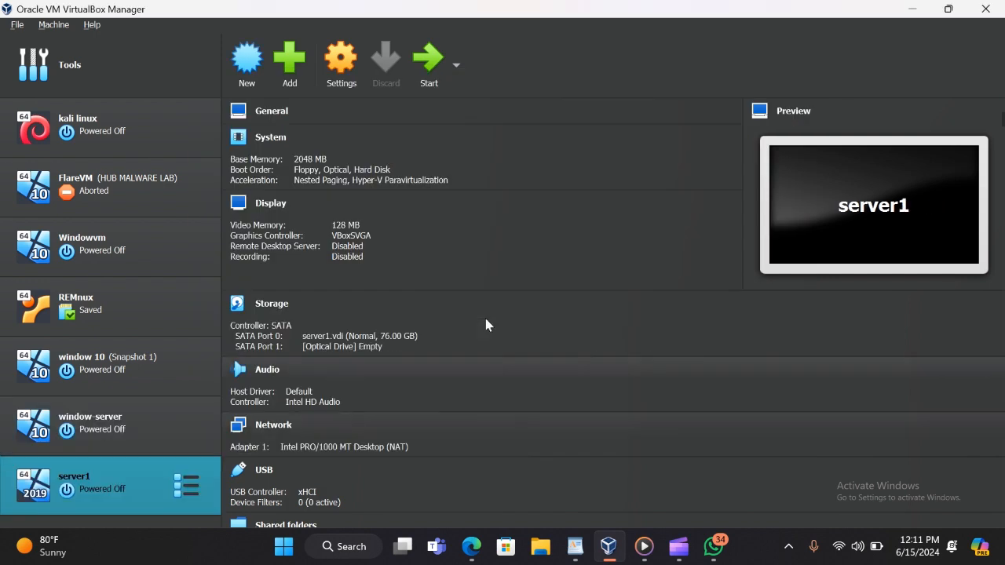
Step: Open server1's Settings at the Storage page from the details pane
scroll(451, 281, "down", 2)
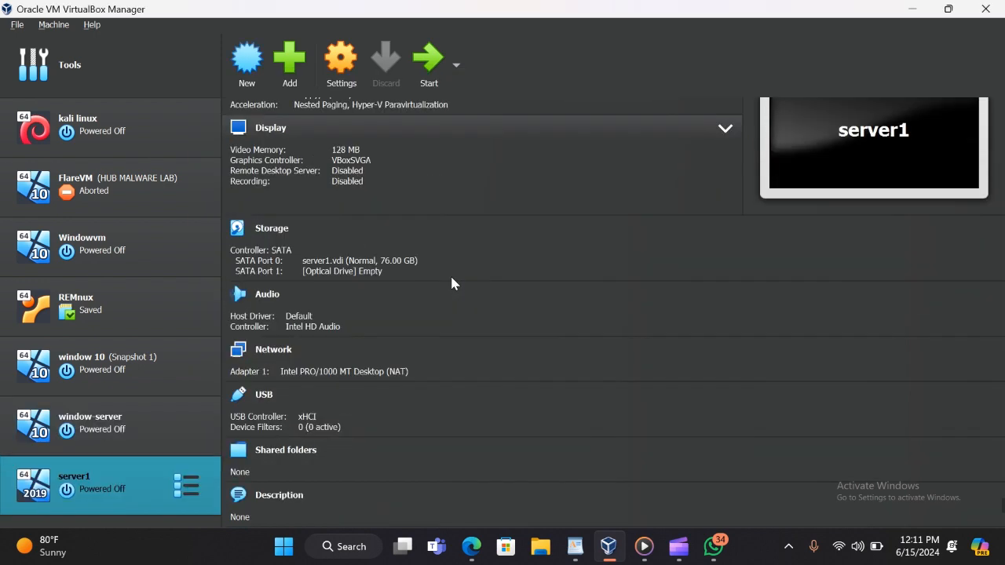
scroll(451, 278, "up", 2)
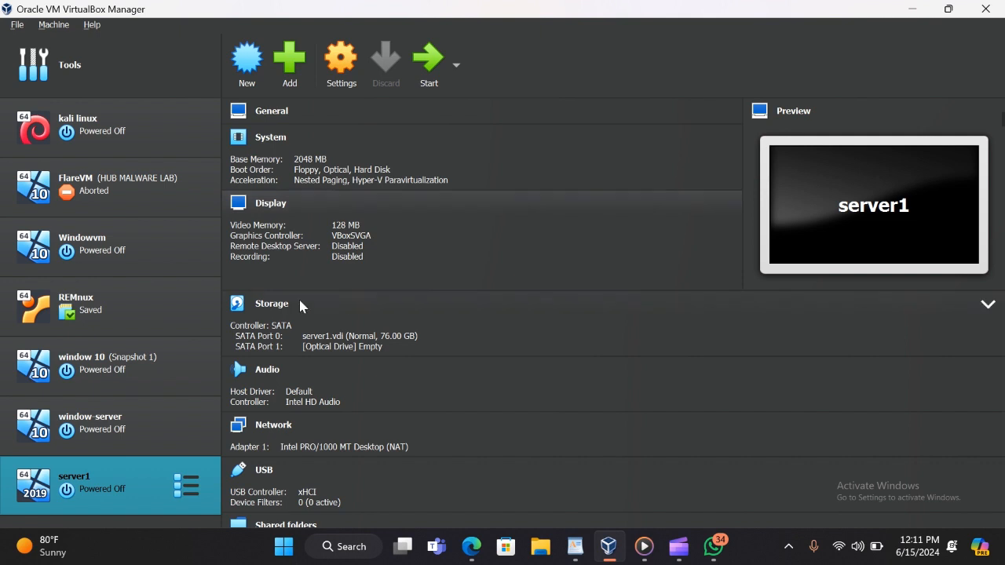
left_click(271, 303)
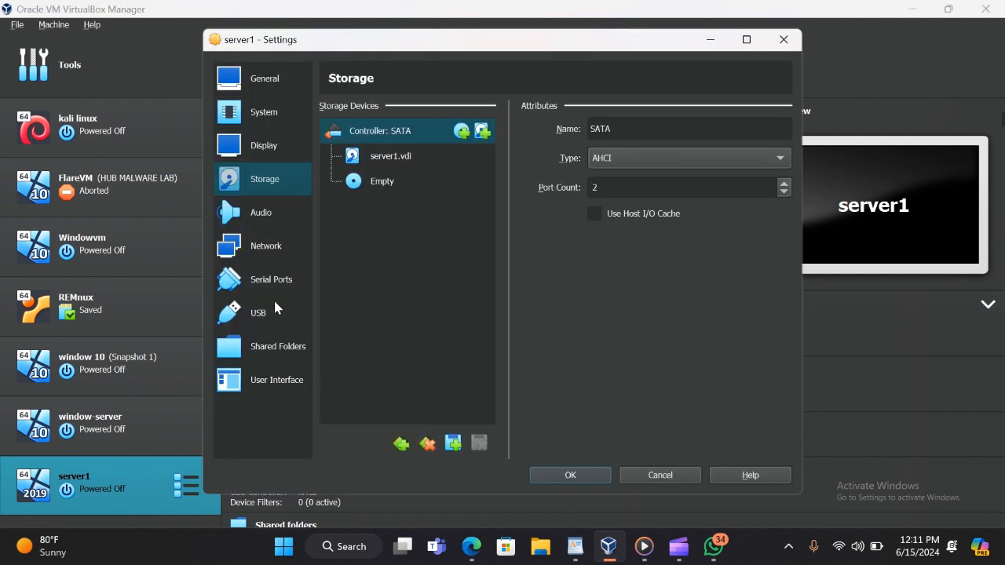
Step: Load the Windows Server 2022 ISO from Downloads into the empty optical drive and save
left_click(380, 182)
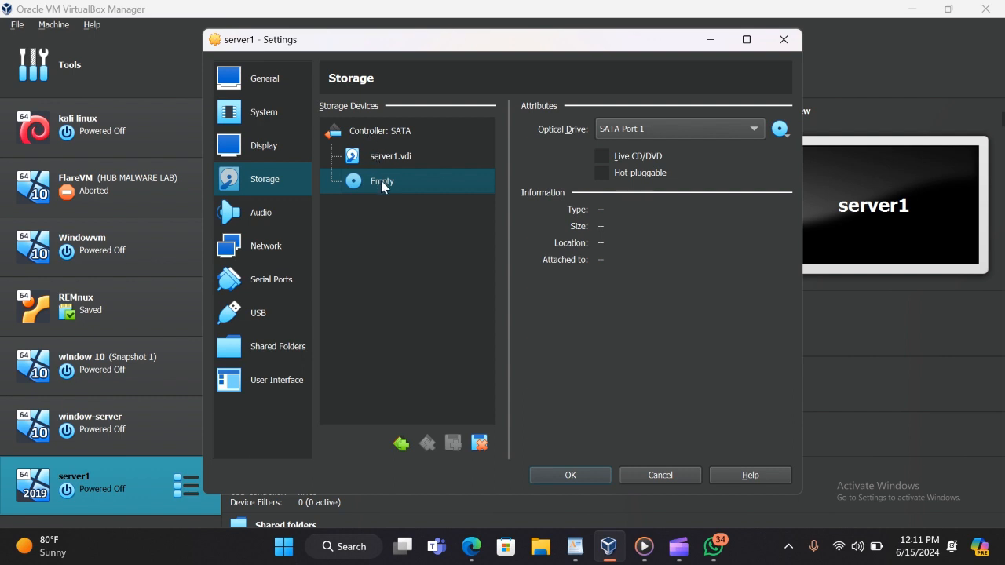
left_click(781, 138)
left_click(677, 174)
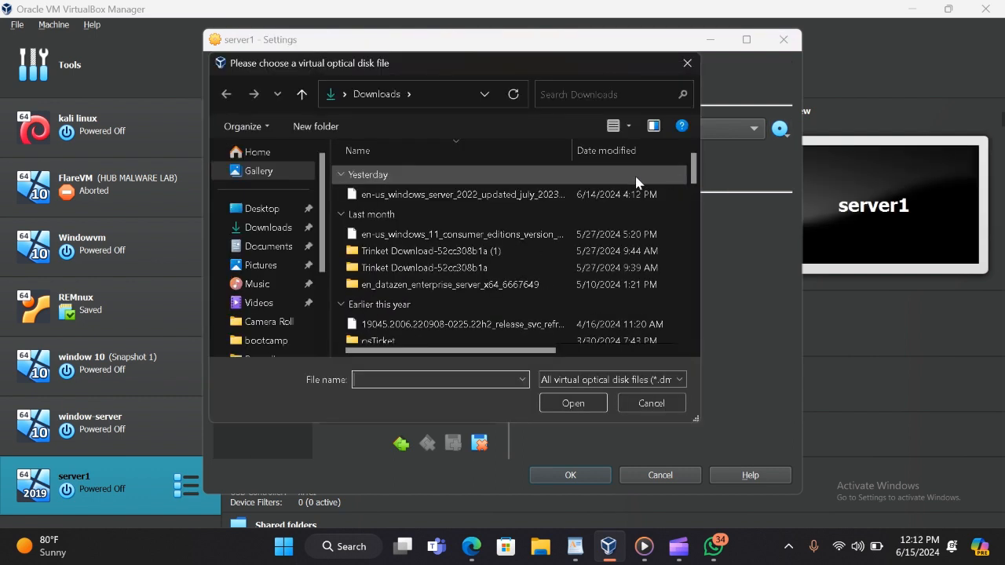
left_click(494, 194)
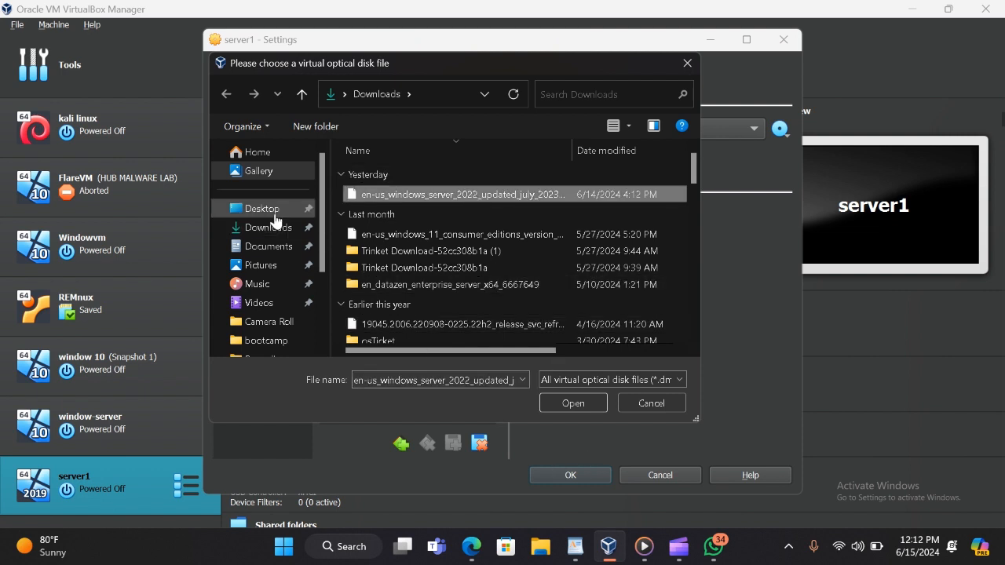
left_click(284, 226)
left_click(452, 201)
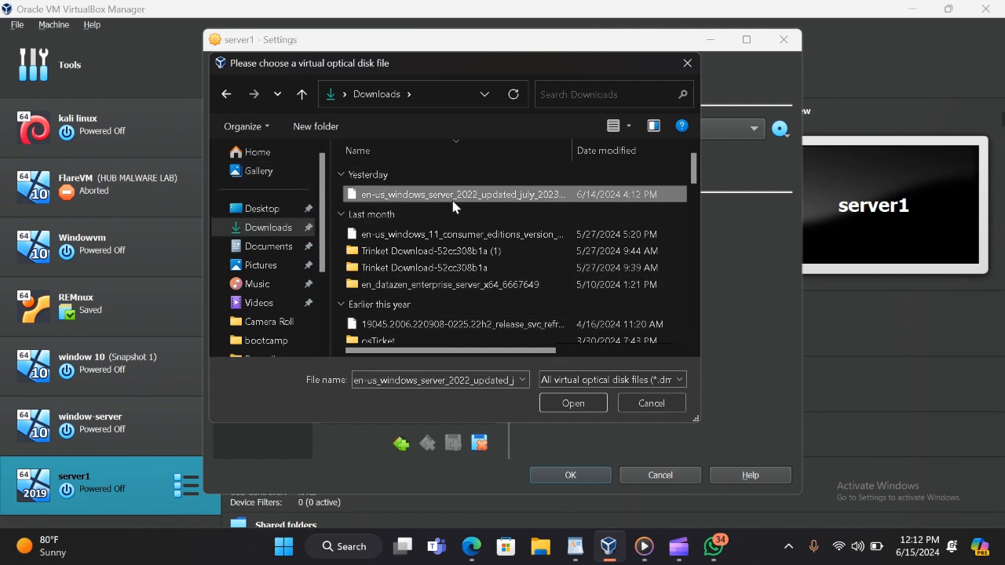
left_click(573, 404)
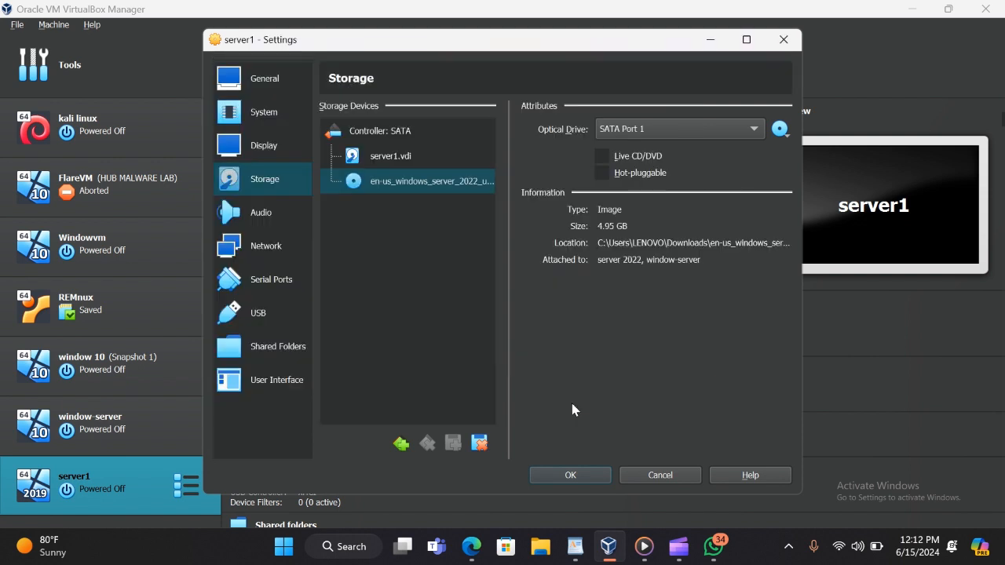
left_click(570, 475)
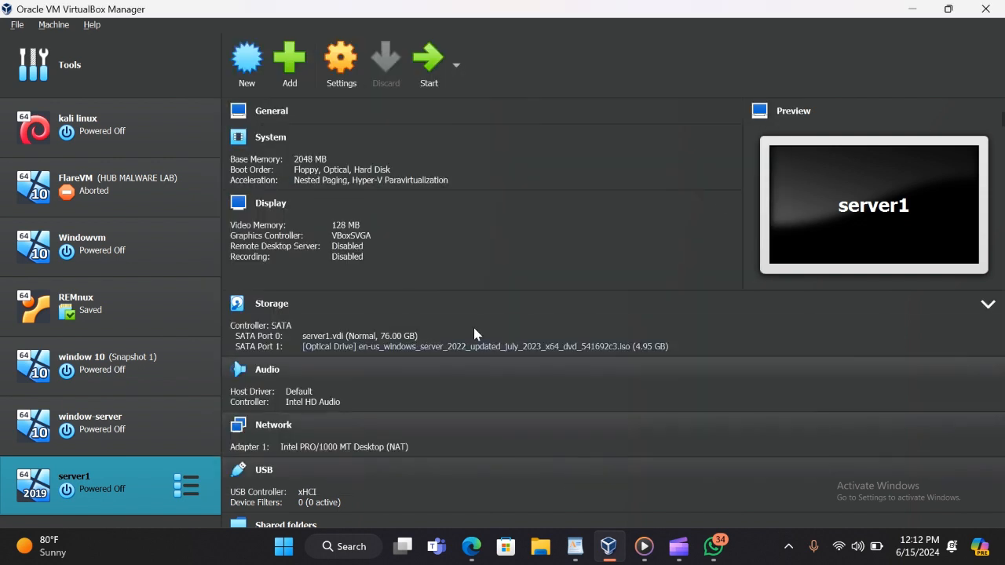
Step: Power on server1 and dismiss the keyboard auto-capture notice
left_click(430, 62)
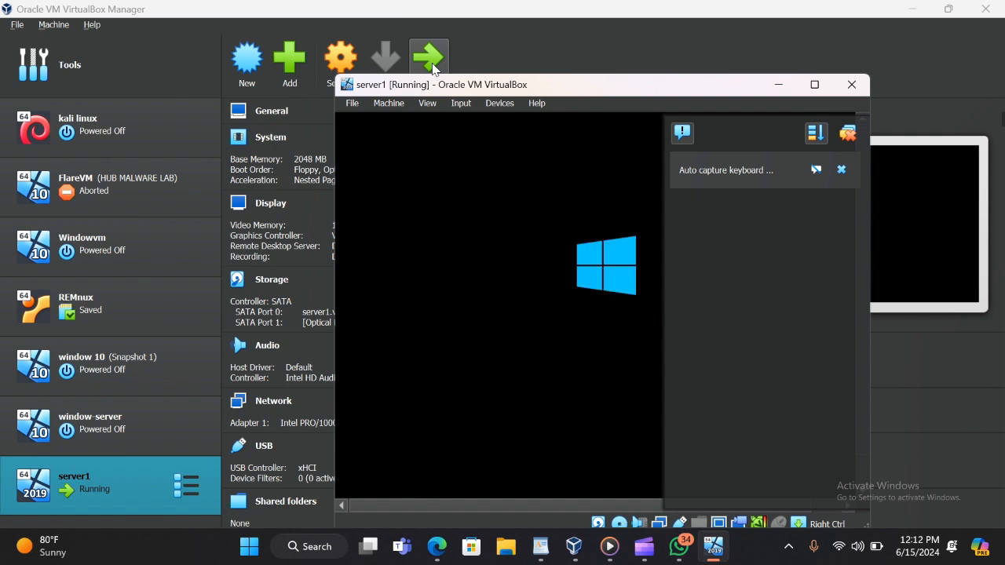
left_click(842, 172)
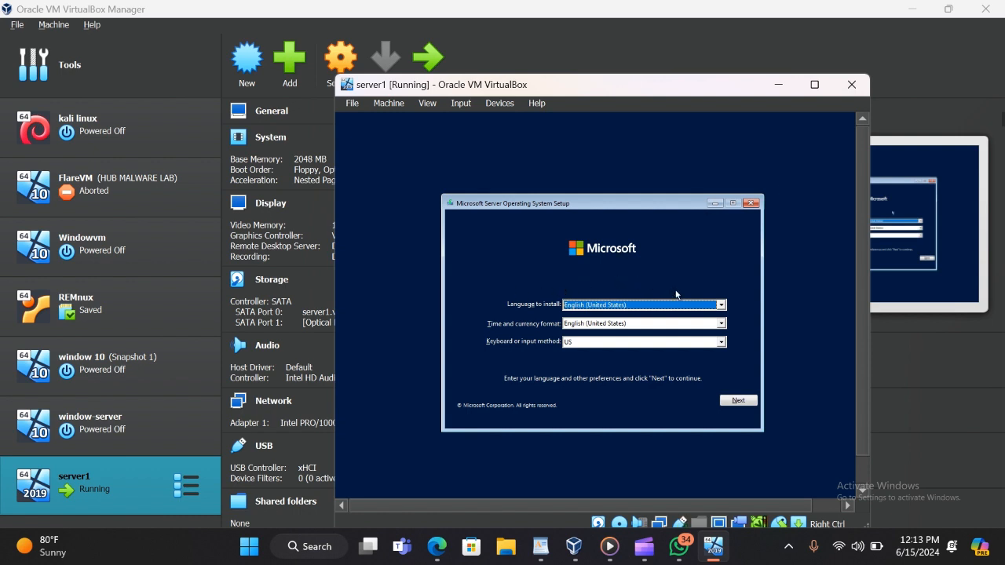
Step: Accept default language settings, start the install, and place the VM beside the WordPad key note
left_click(737, 401)
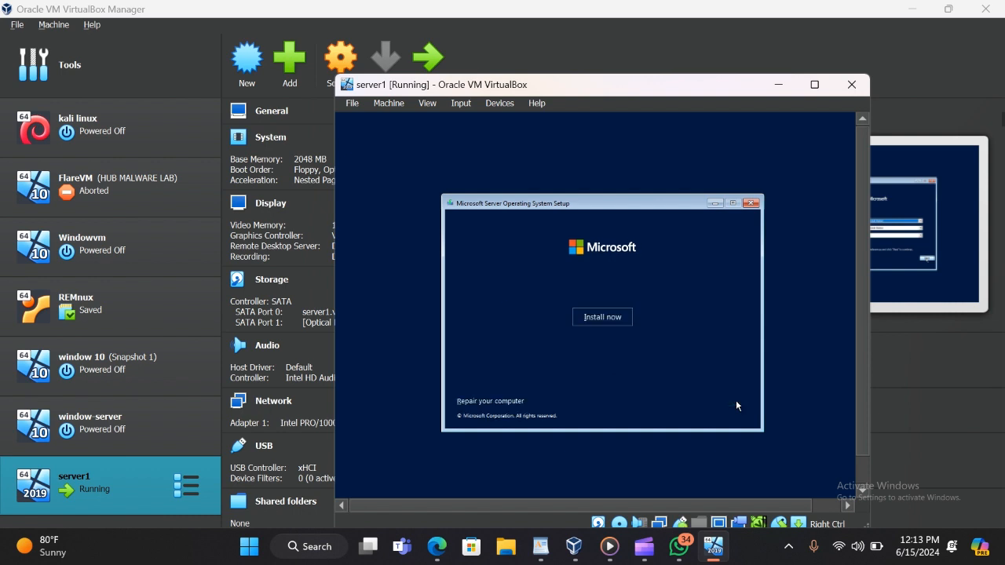
left_click(603, 318)
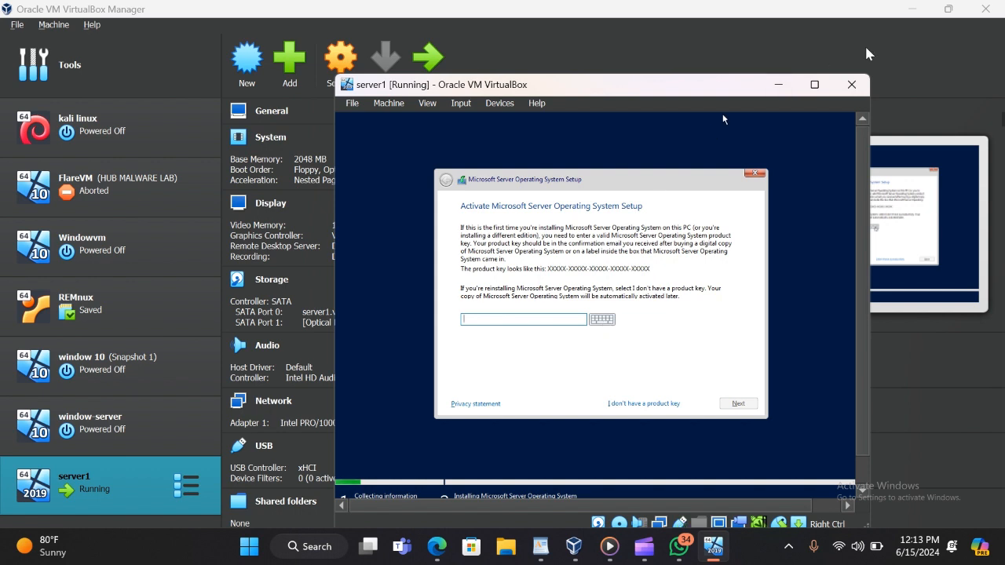
mouse_move(814, 85)
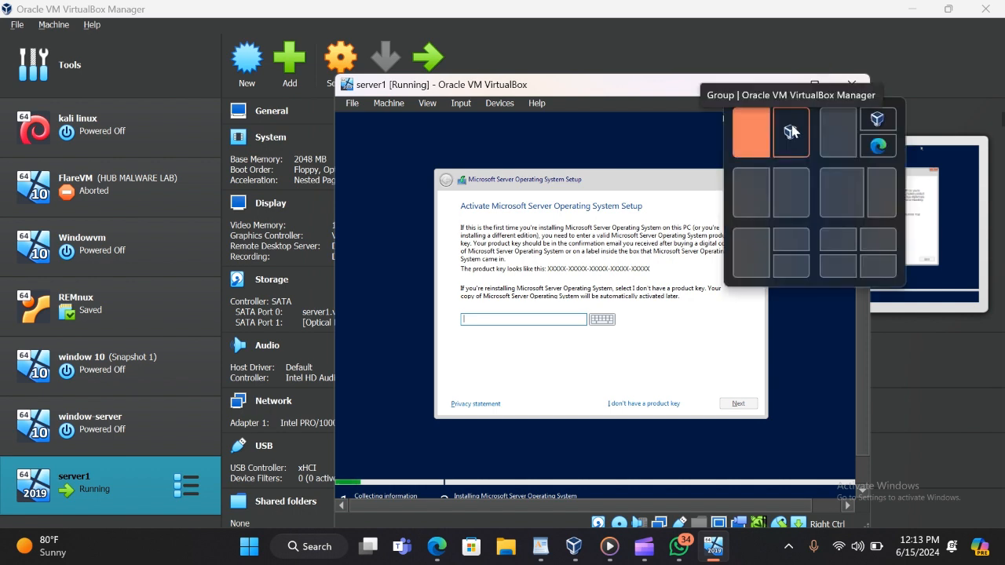
left_click(552, 547)
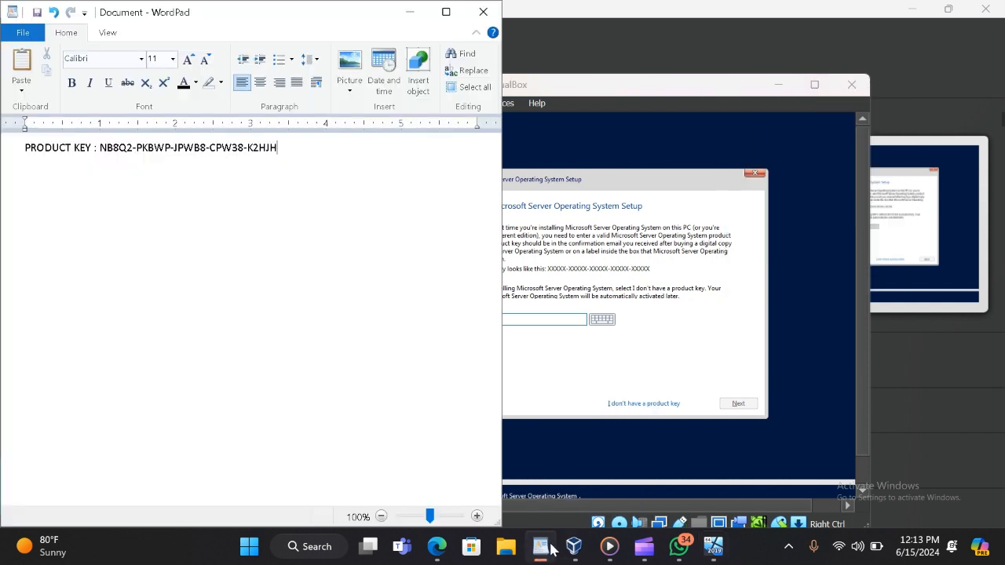
mouse_move(446, 11)
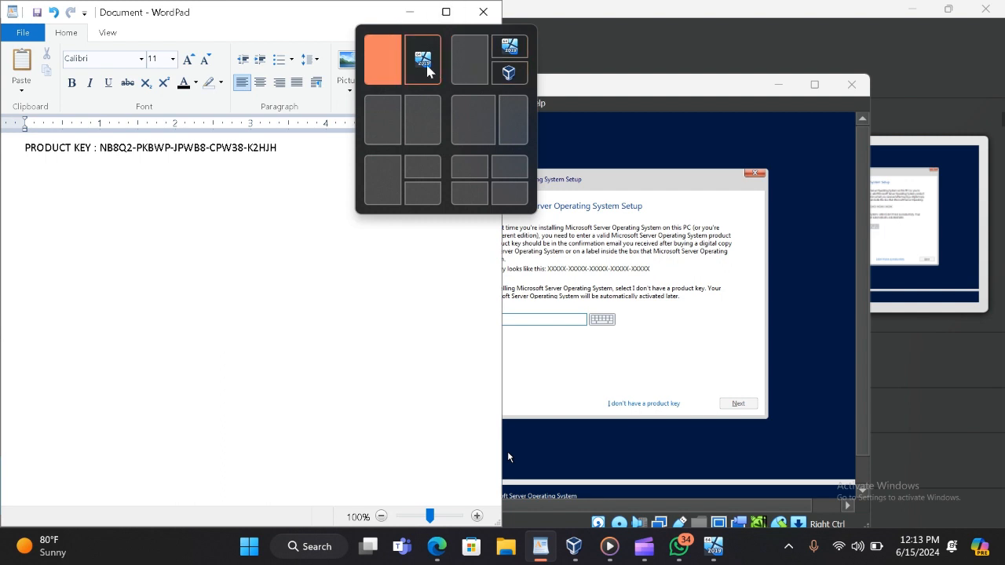
left_click(427, 69)
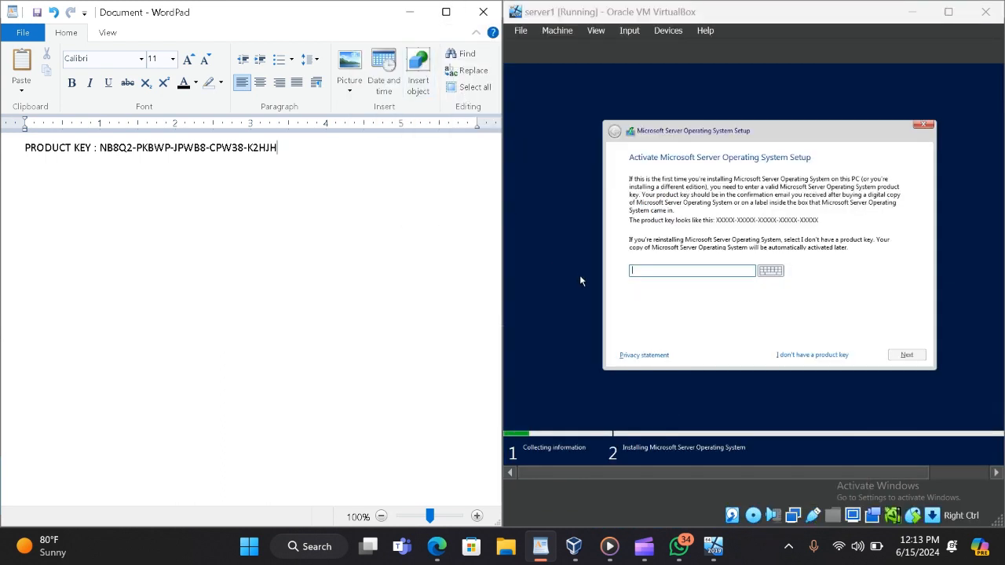
Step: Enter the product key from the note in capitals and submit it
key("Caps_Lock")
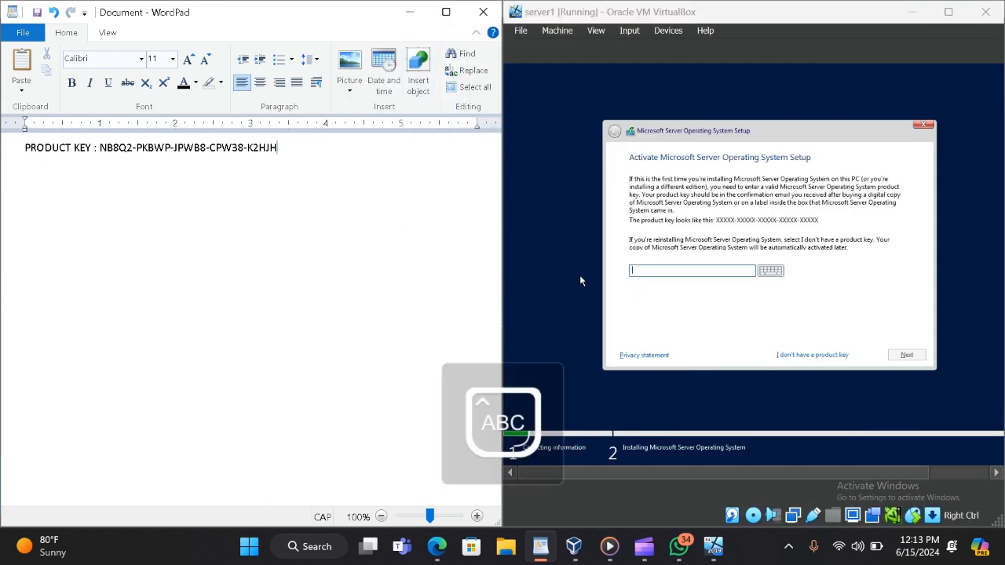
type("N")
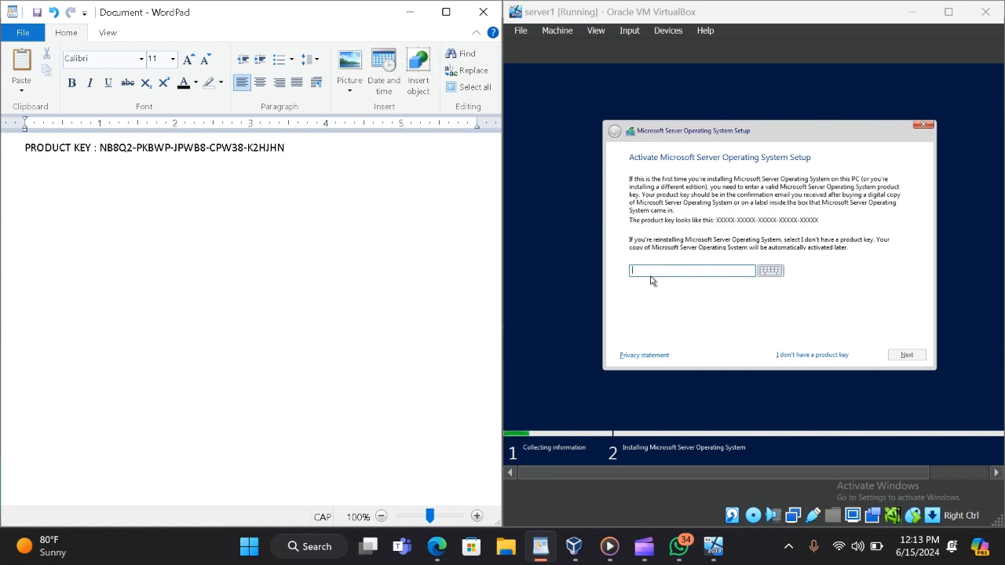
left_click(650, 278)
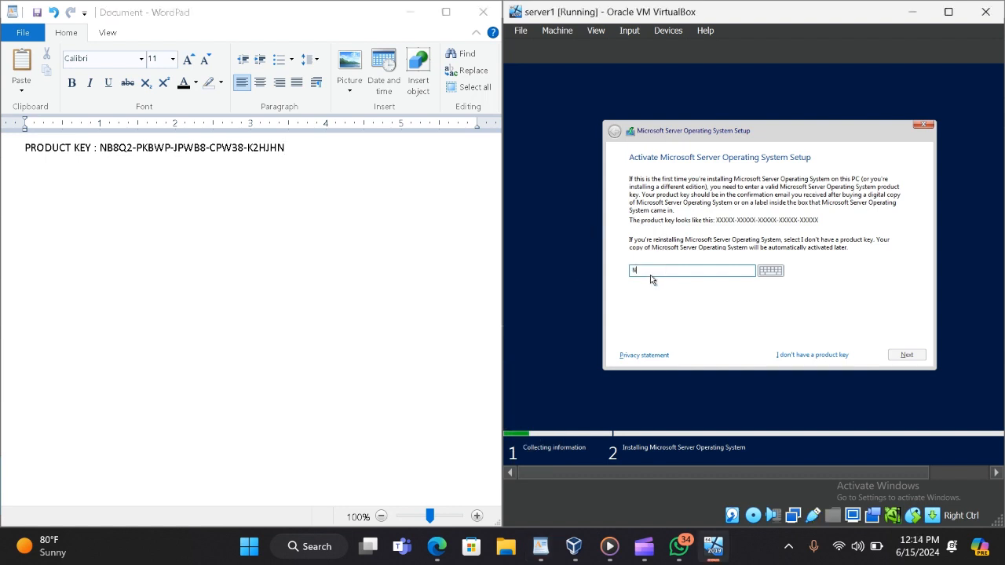
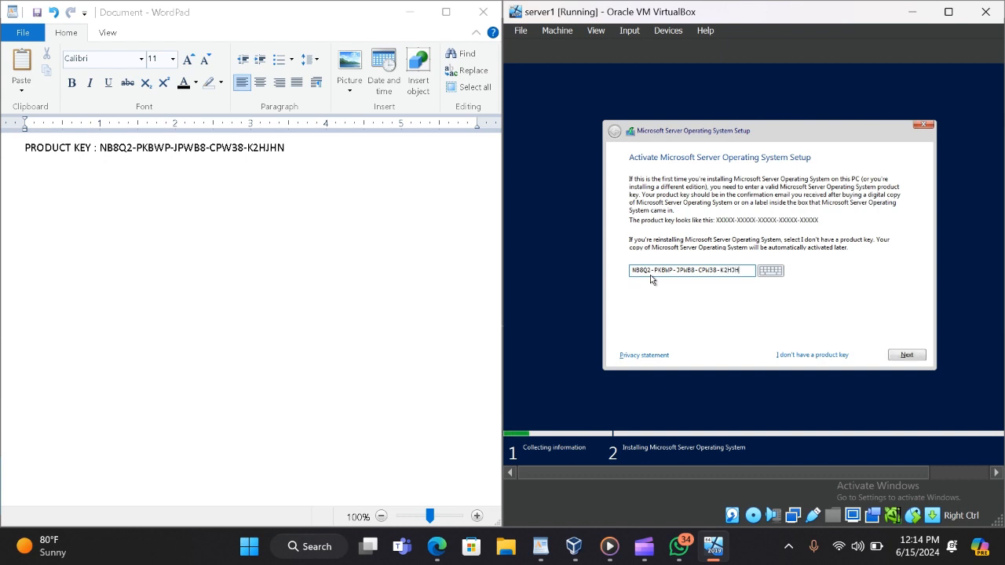
left_click(903, 357)
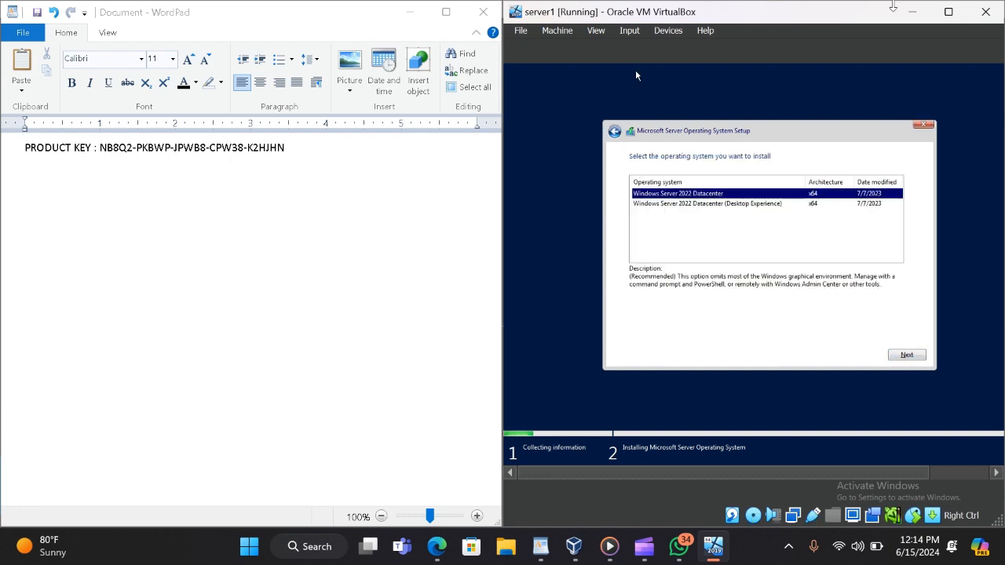
Step: Custom-install Windows Server 2022 Datacenter (Desktop Experience) onto the 76.0 GB unallocated drive, accepting the license
left_click(948, 12)
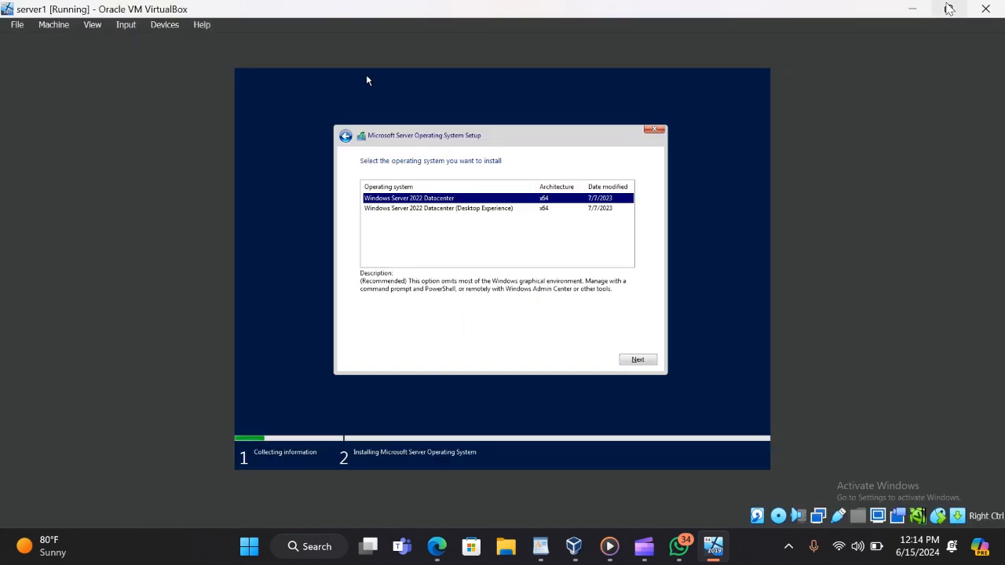
left_click(427, 210)
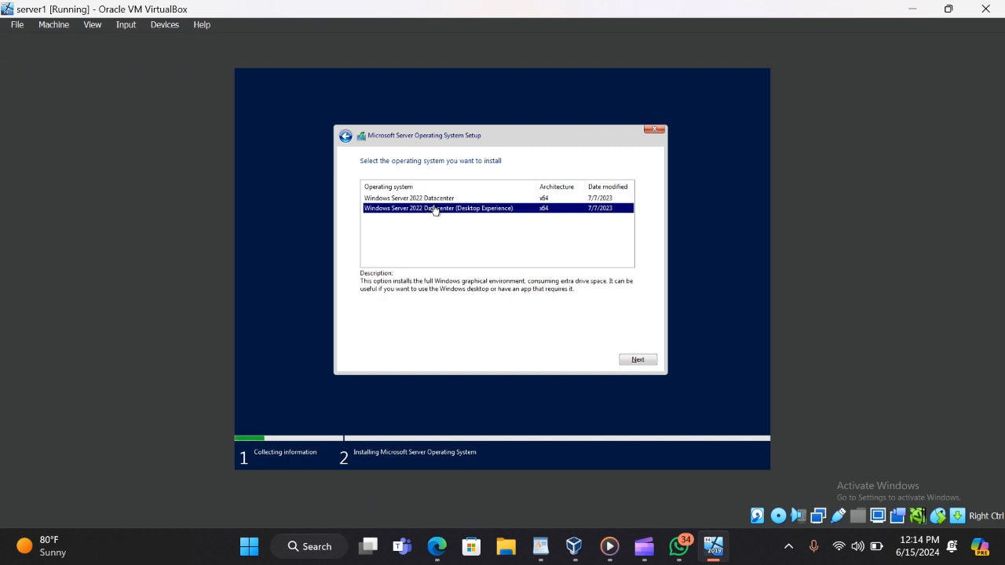
left_click(637, 359)
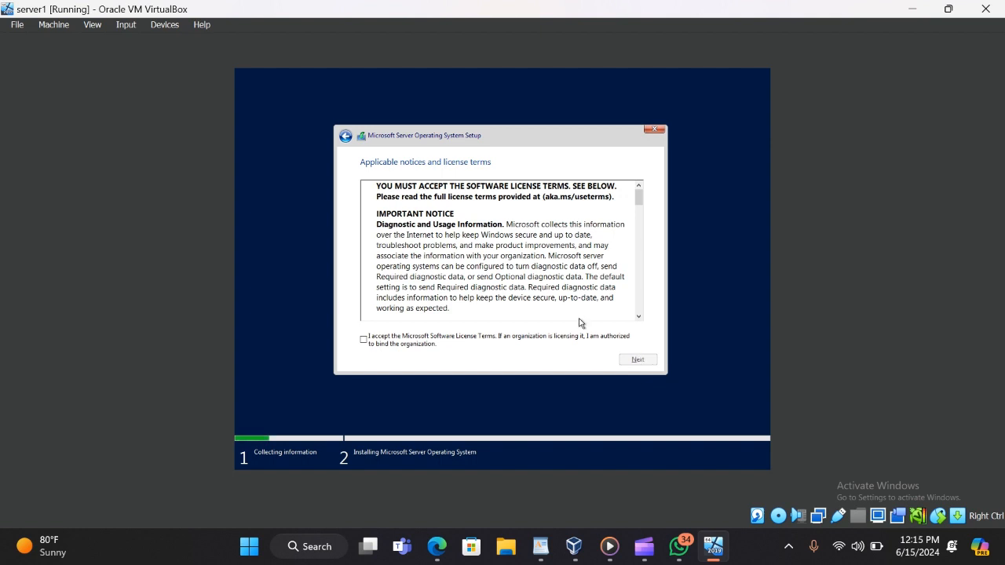
left_click(363, 339)
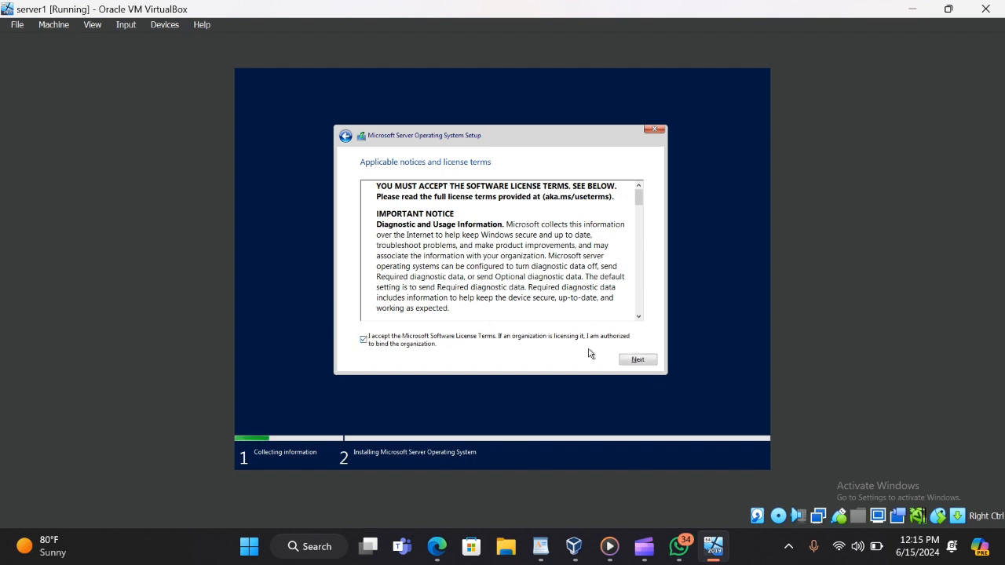
left_click(638, 361)
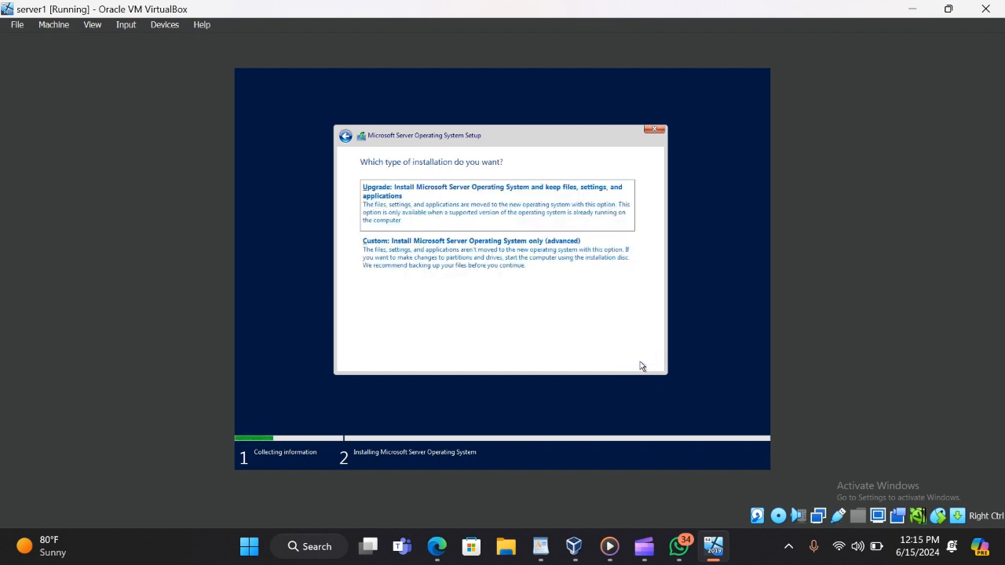
left_click(482, 248)
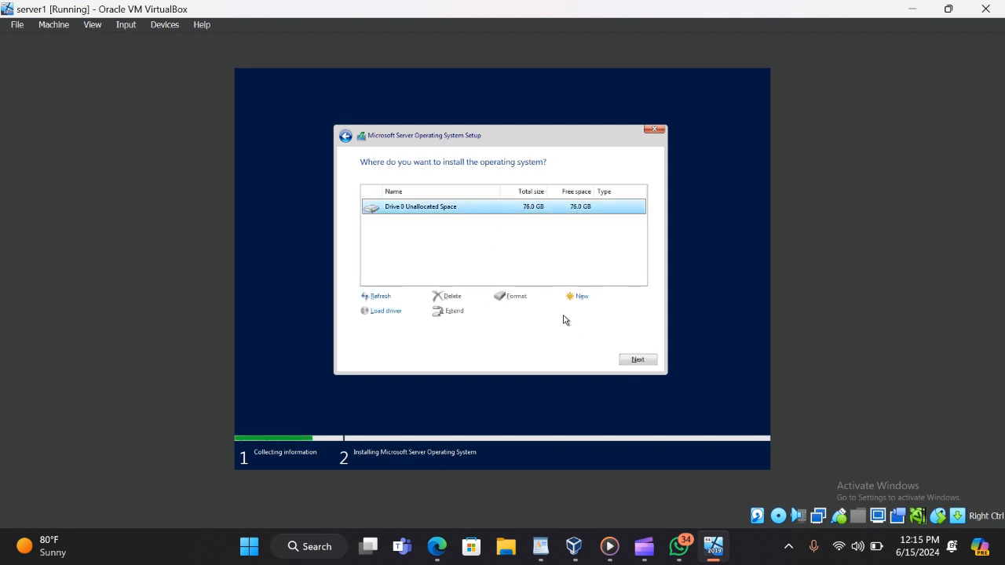
left_click(637, 359)
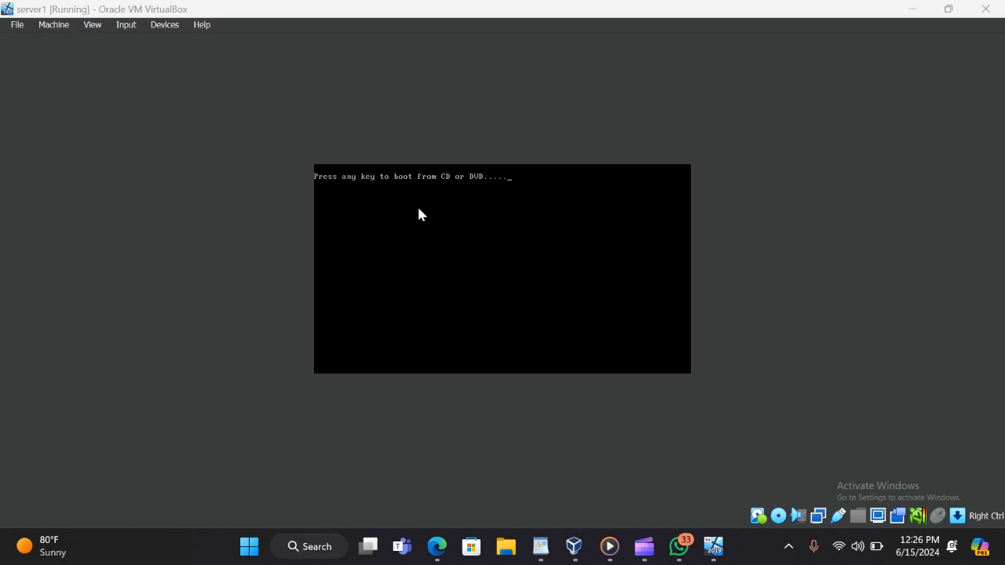
Step: Let server1 continue booting from its installed disk past the CD/DVD prompt
key("Return")
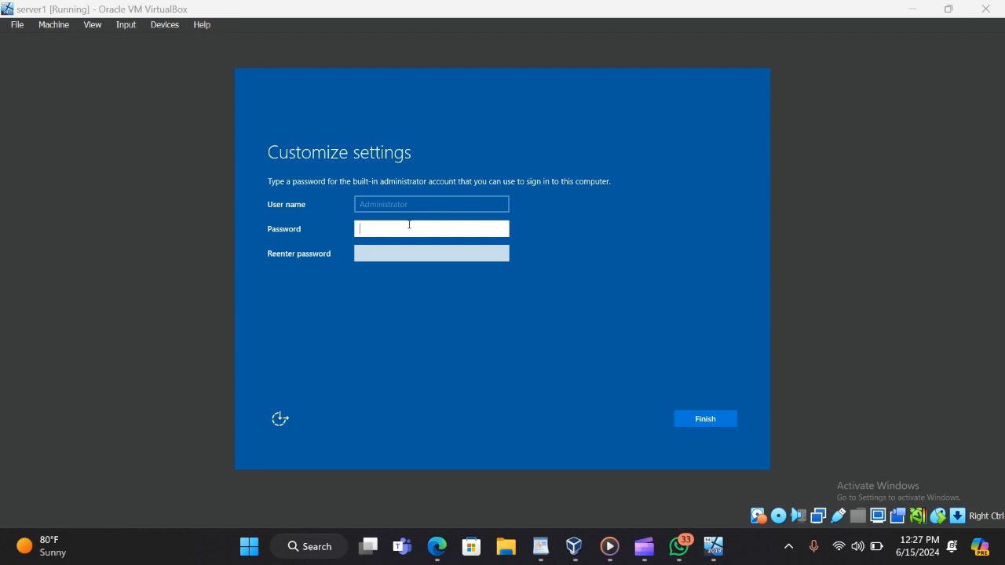
Step: Enter and confirm the Administrator account password, then finish Windows Server setup
left_click(409, 225)
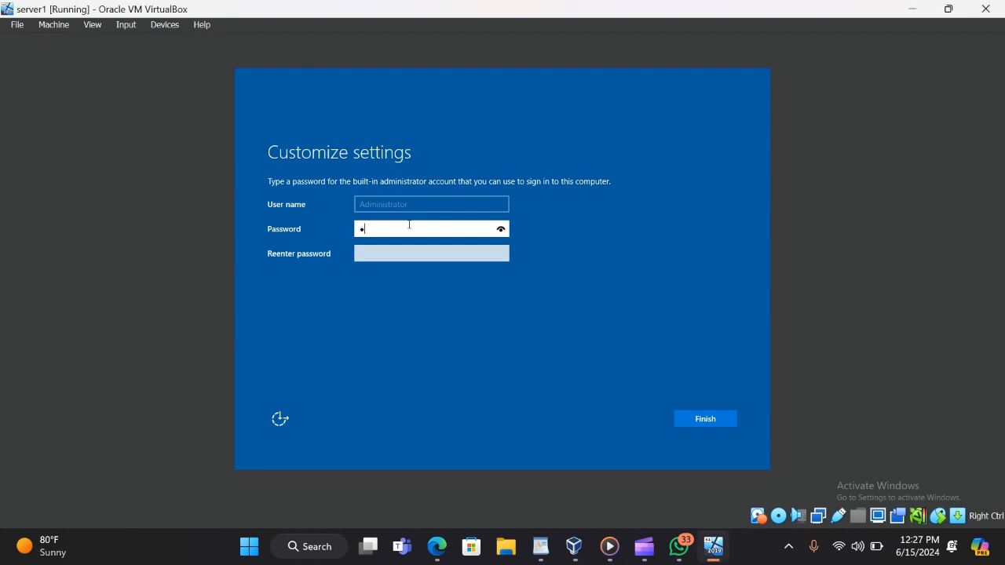
left_click(500, 229)
left_click(501, 229)
left_click(450, 251)
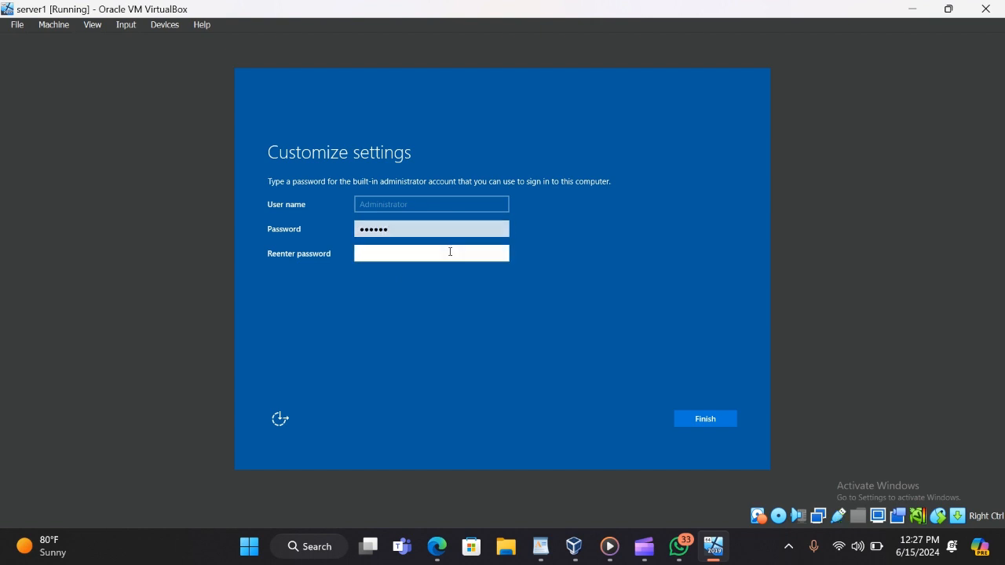
type("••••••")
left_click(697, 418)
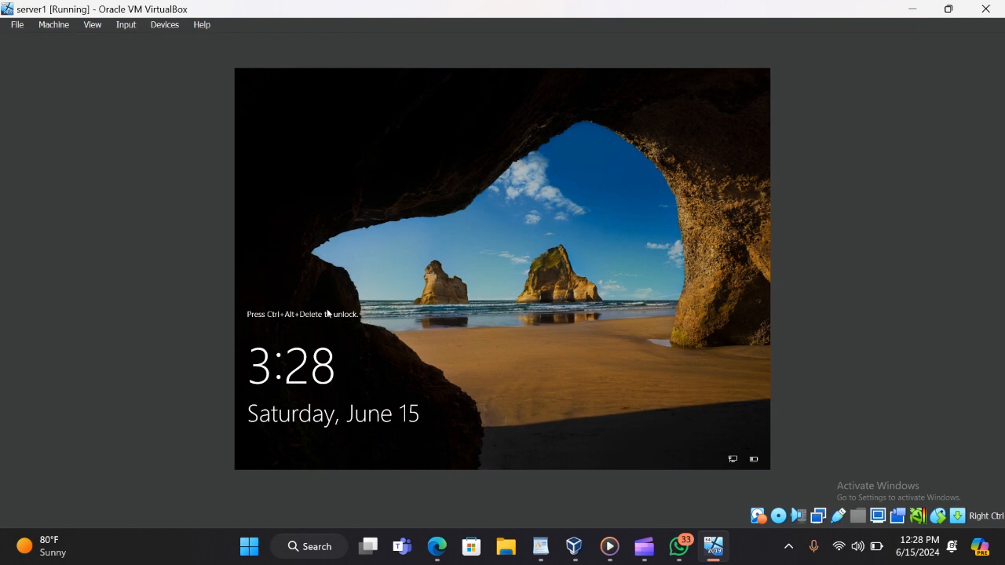
Step: Send Ctrl+Alt+Delete to the server through VirtualBox's Soft Keyboard
left_click(123, 28)
mouse_move(191, 45)
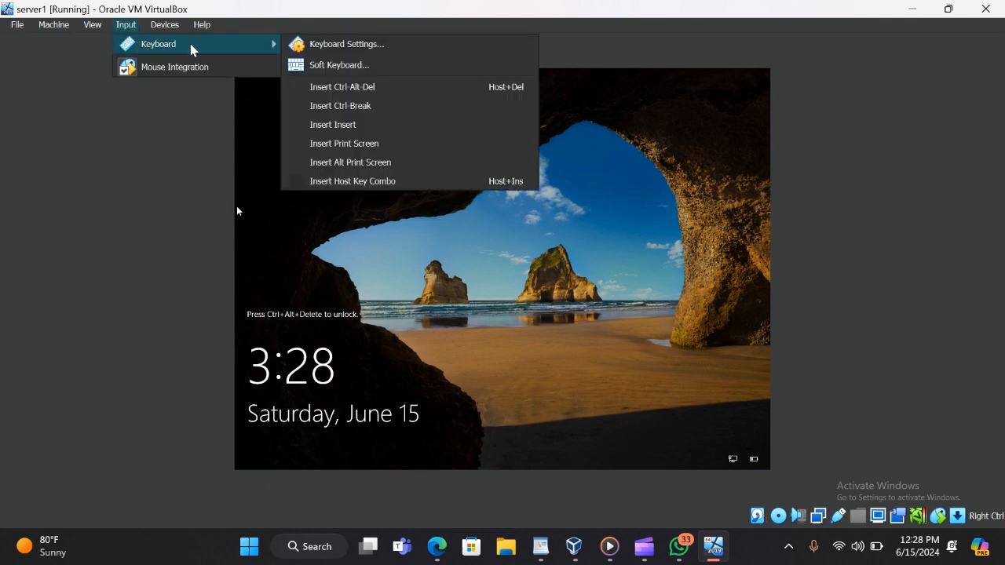
left_click(334, 65)
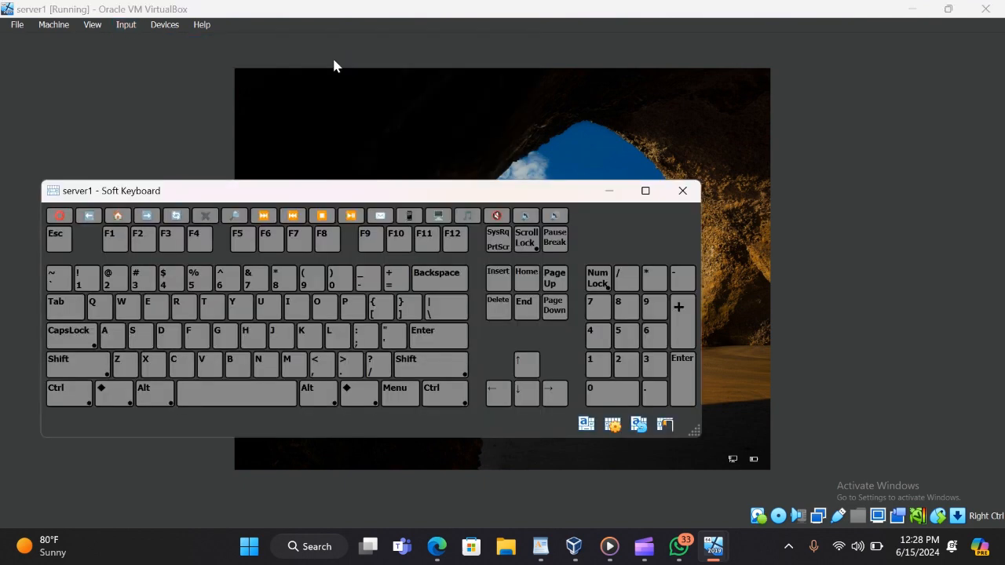
left_click(63, 395)
left_click(157, 395)
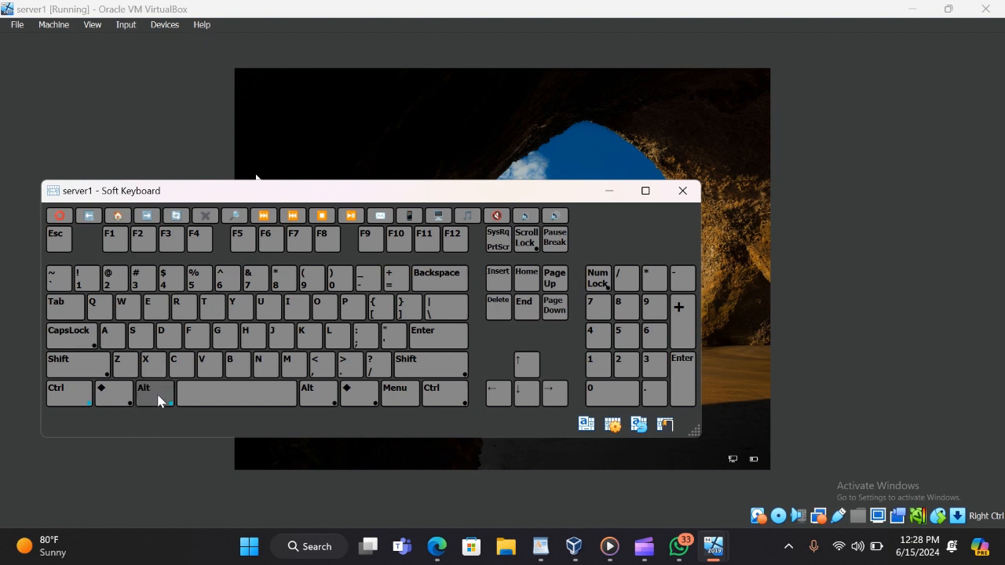
left_click(499, 306)
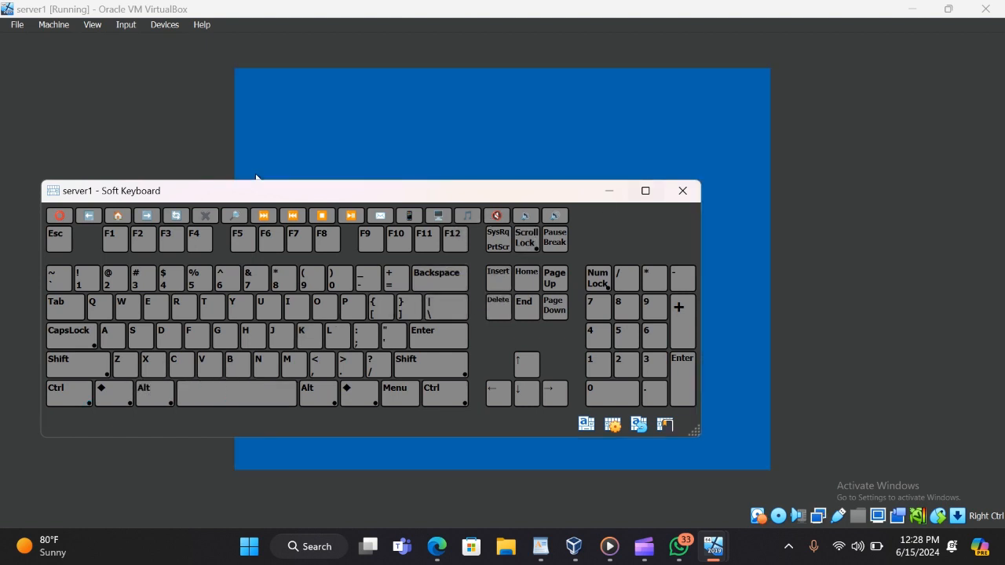
Step: Hide the soft keyboard and sign in as Administrator with the account password
left_click(609, 190)
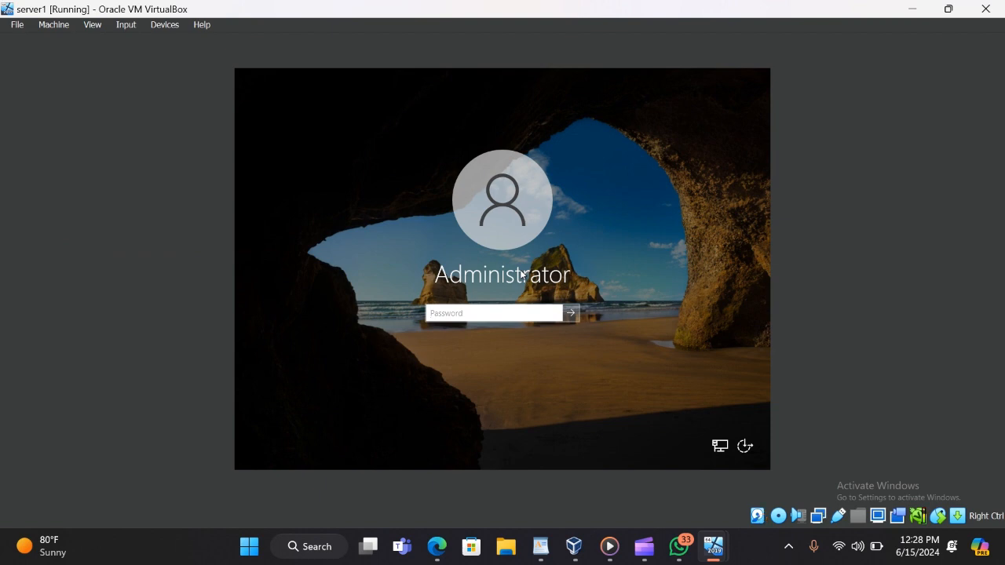
type("••••••")
left_click(570, 313)
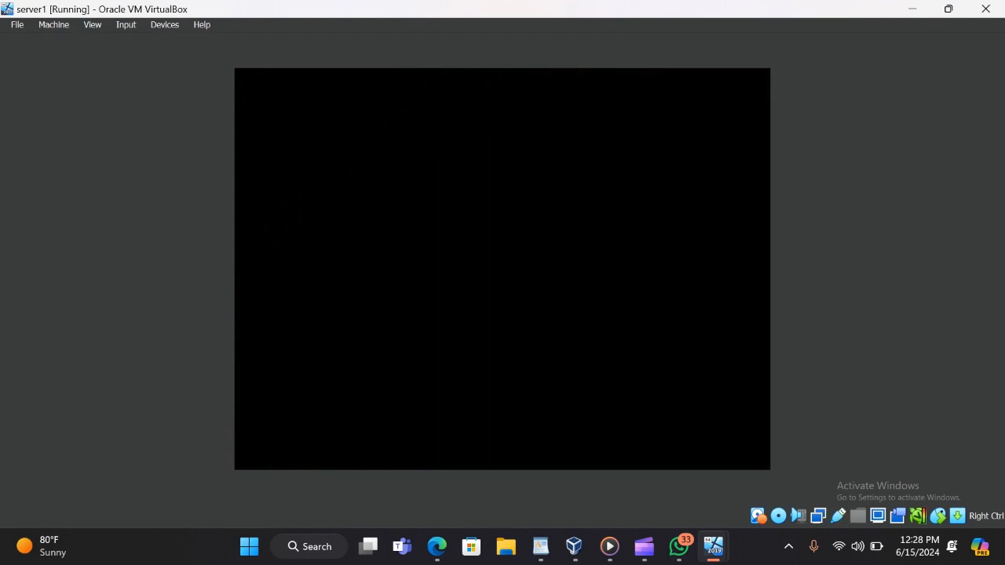
Step: Put the server1 VM window into Full-screen Mode, confirming the switch
left_click(92, 26)
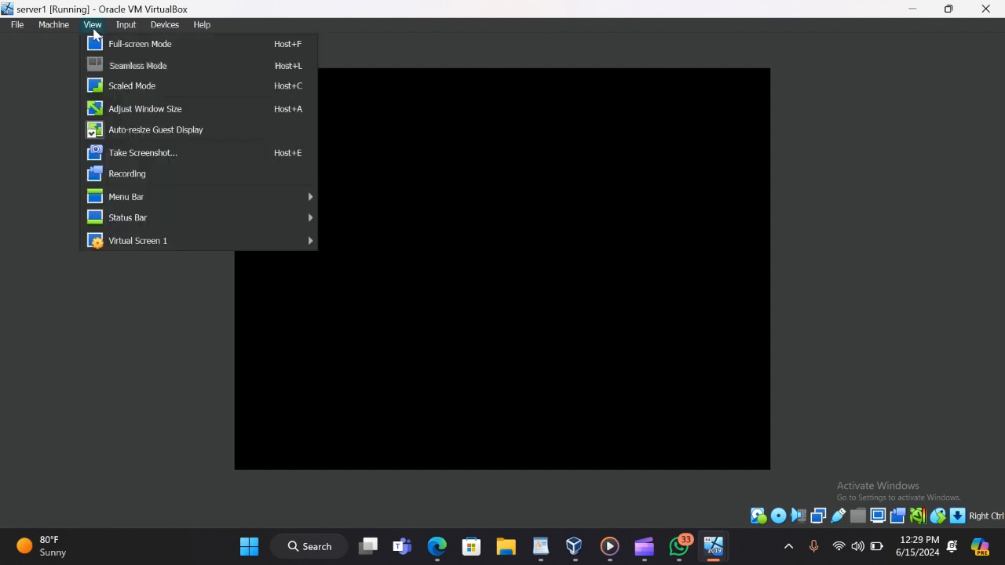
left_click(122, 44)
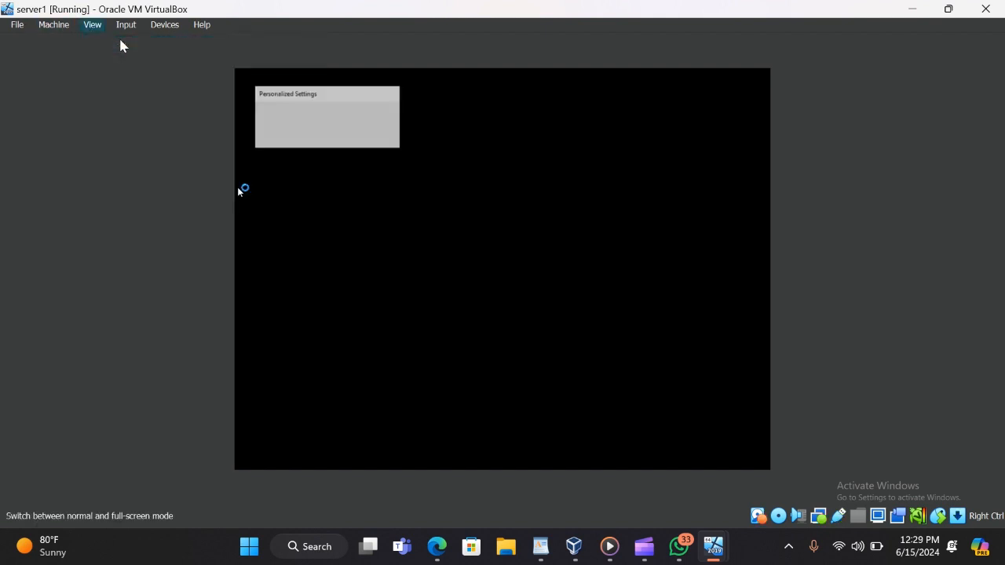
left_click(442, 339)
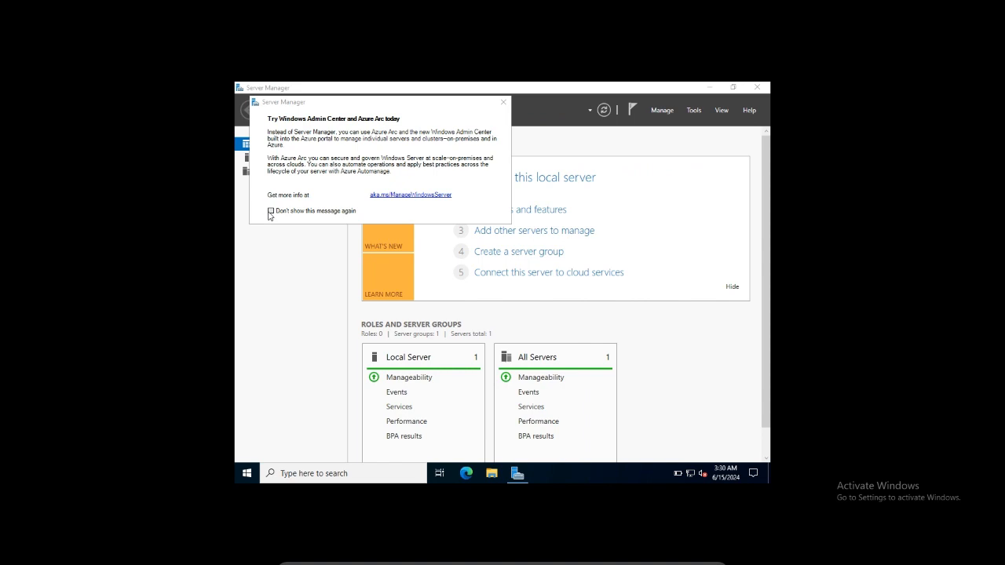
Step: Tick 'Don't show this message again' and close the Windows Admin Center popup
left_click(271, 212)
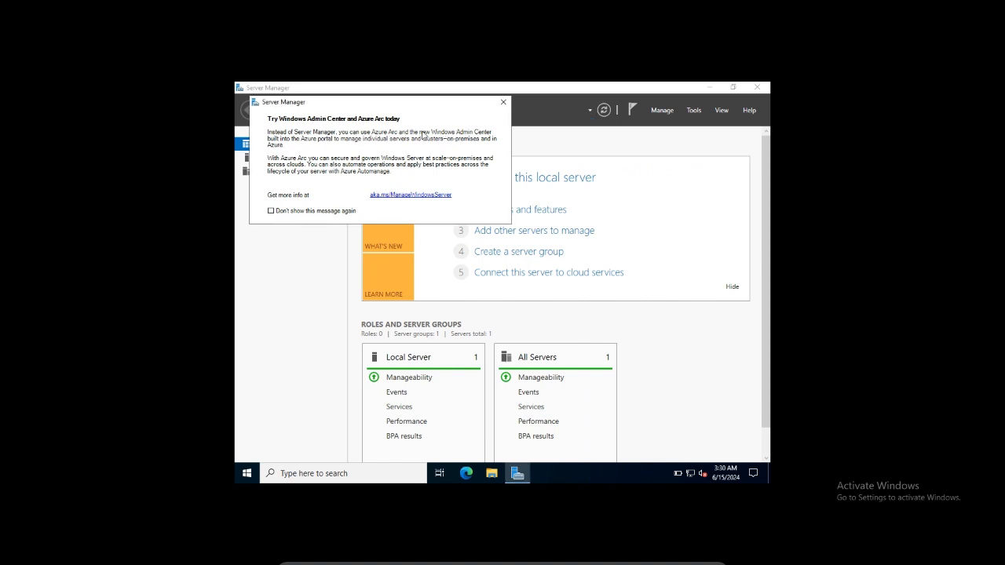
left_click(503, 102)
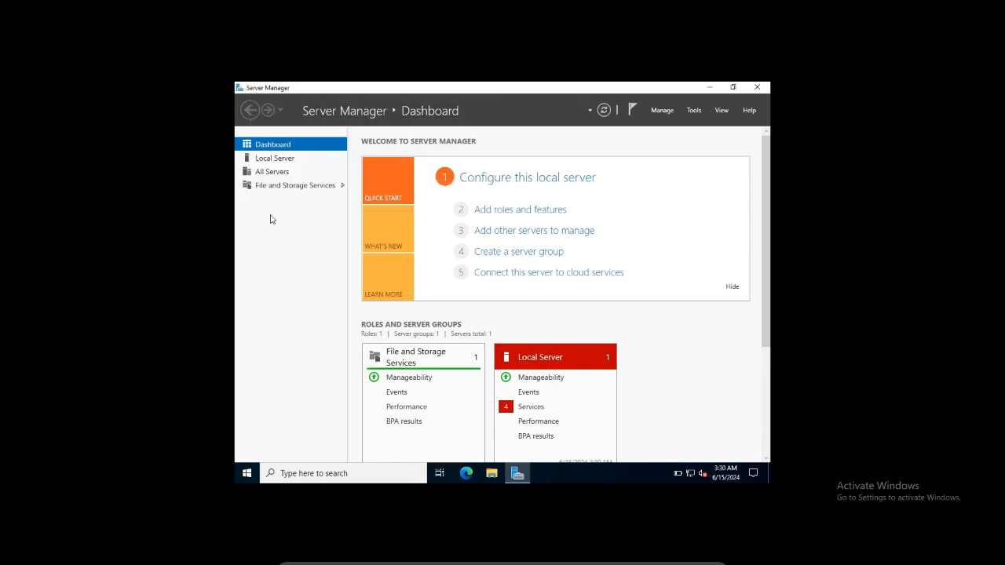